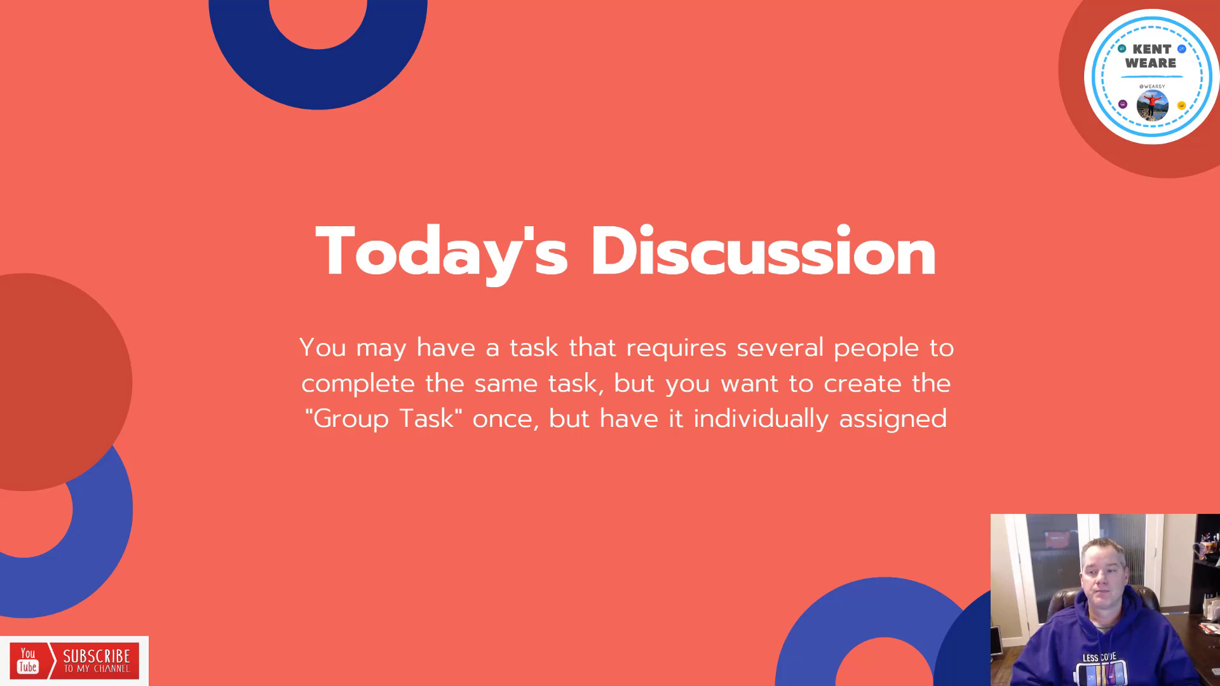
Advance past the diagram slide to reach the plan's Planner board.
key("Right")
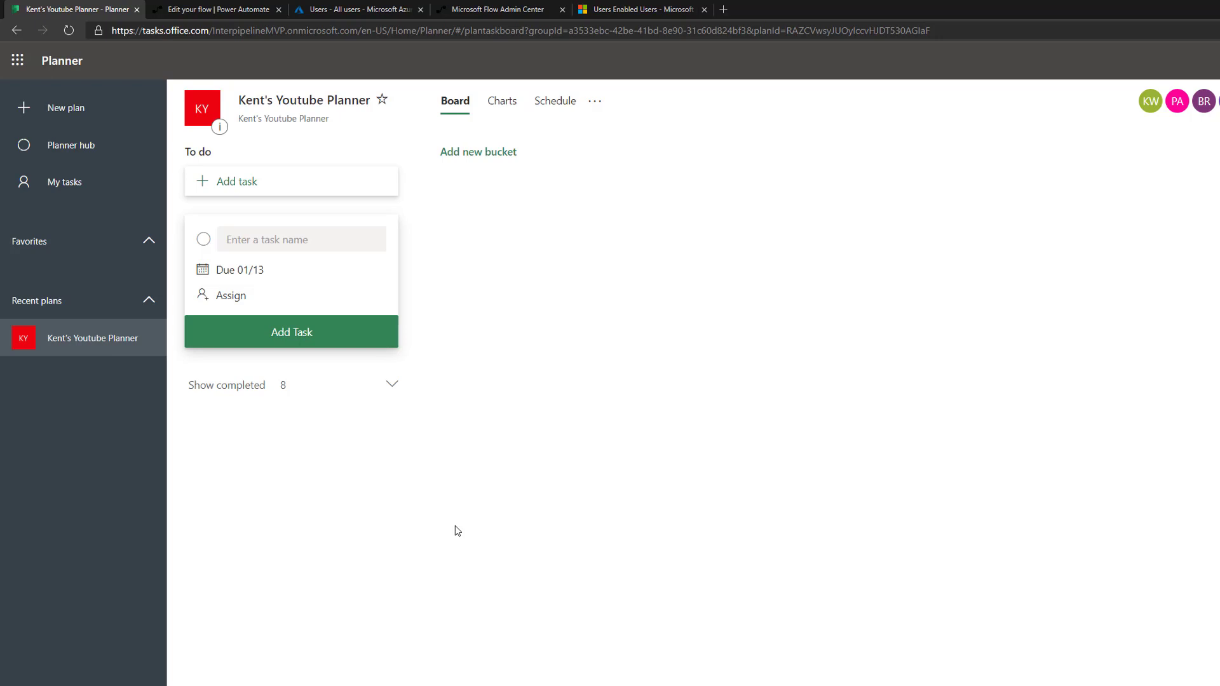
Title the new task 'Group Task: Please complete timesheet' and keep its due date 01/13.
left_click(237, 234)
type("Groupt Ta")
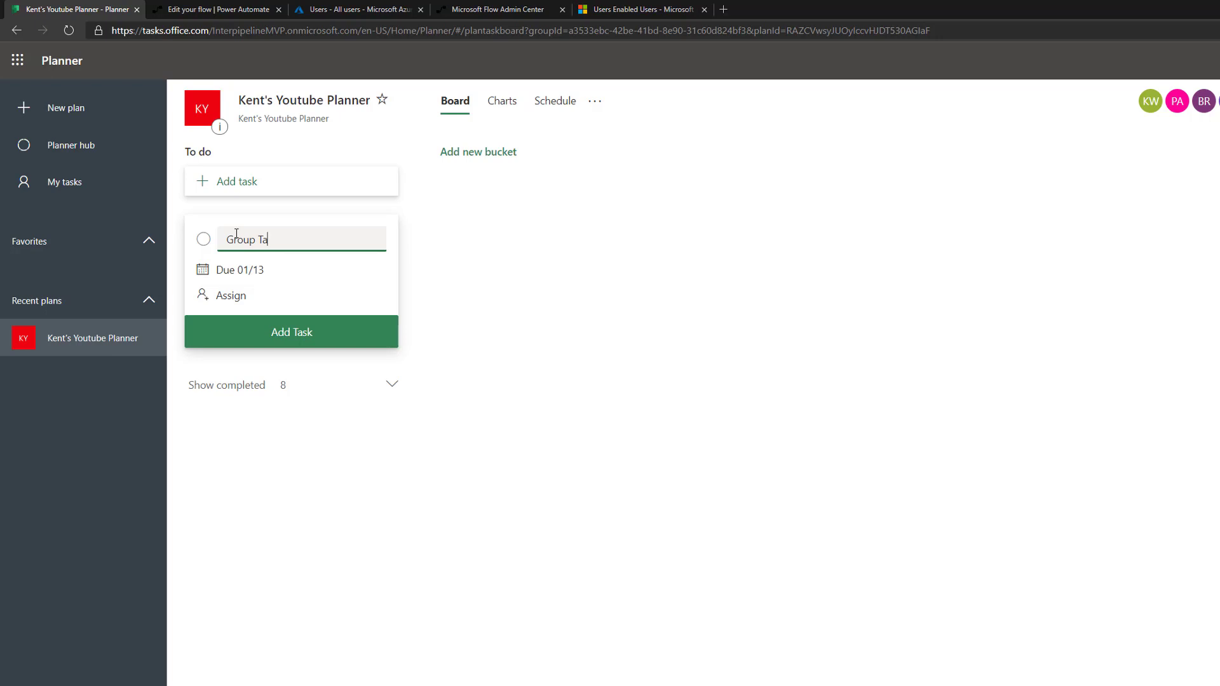
type("sk: Please complete timesheet")
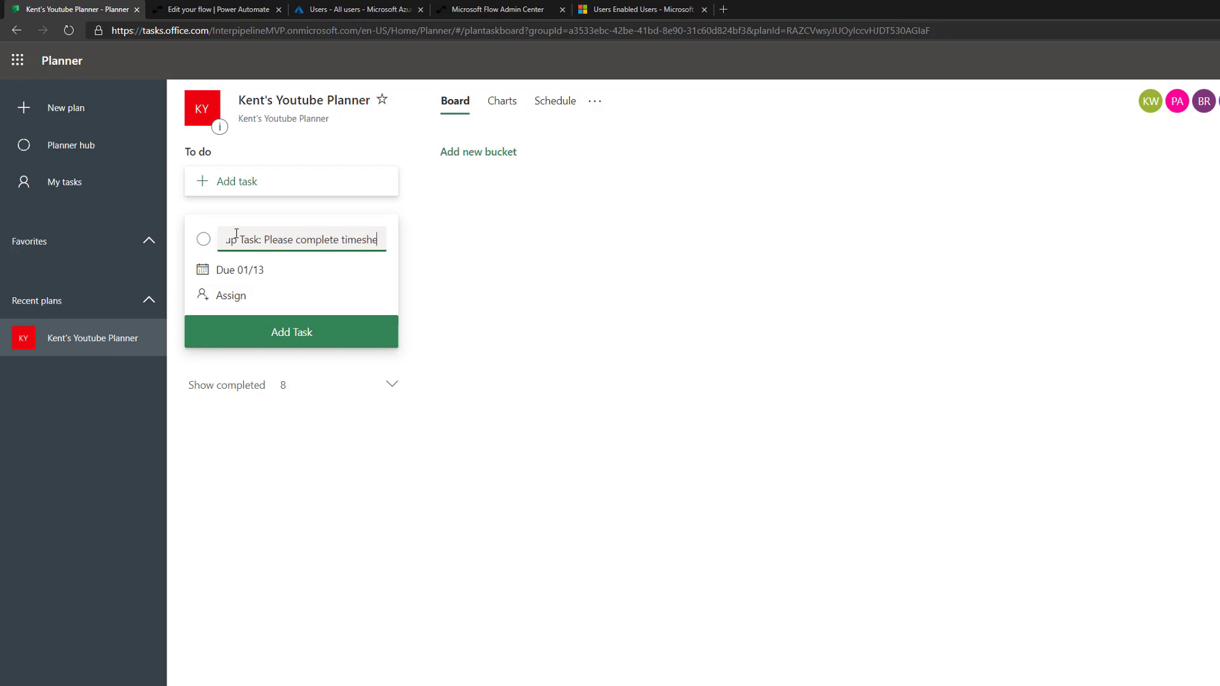
left_click(241, 267)
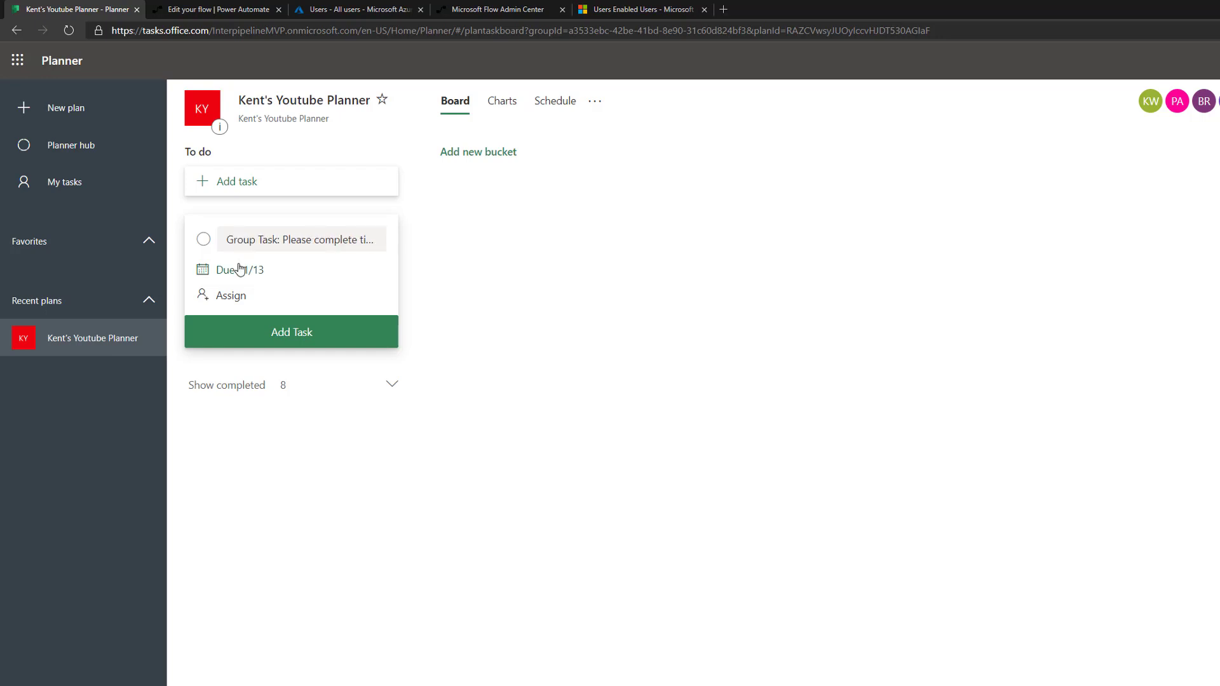
left_click(234, 383)
Assign the task to three team members and add it to To do.
left_click(240, 300)
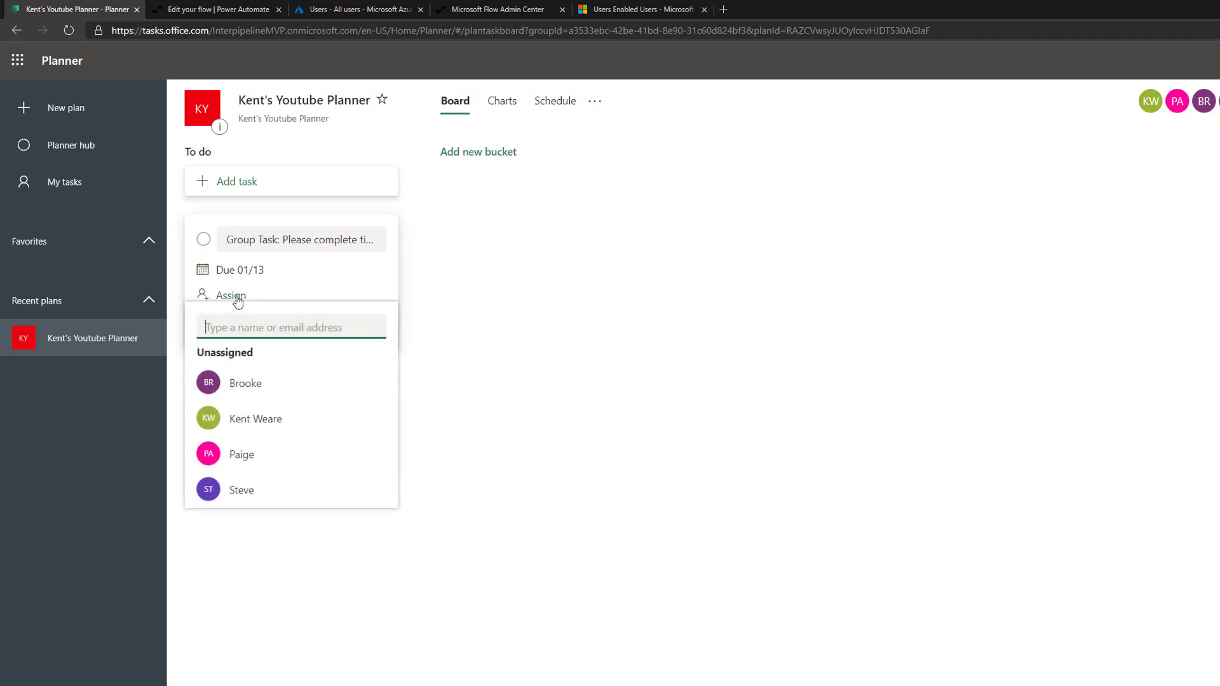
left_click(249, 391)
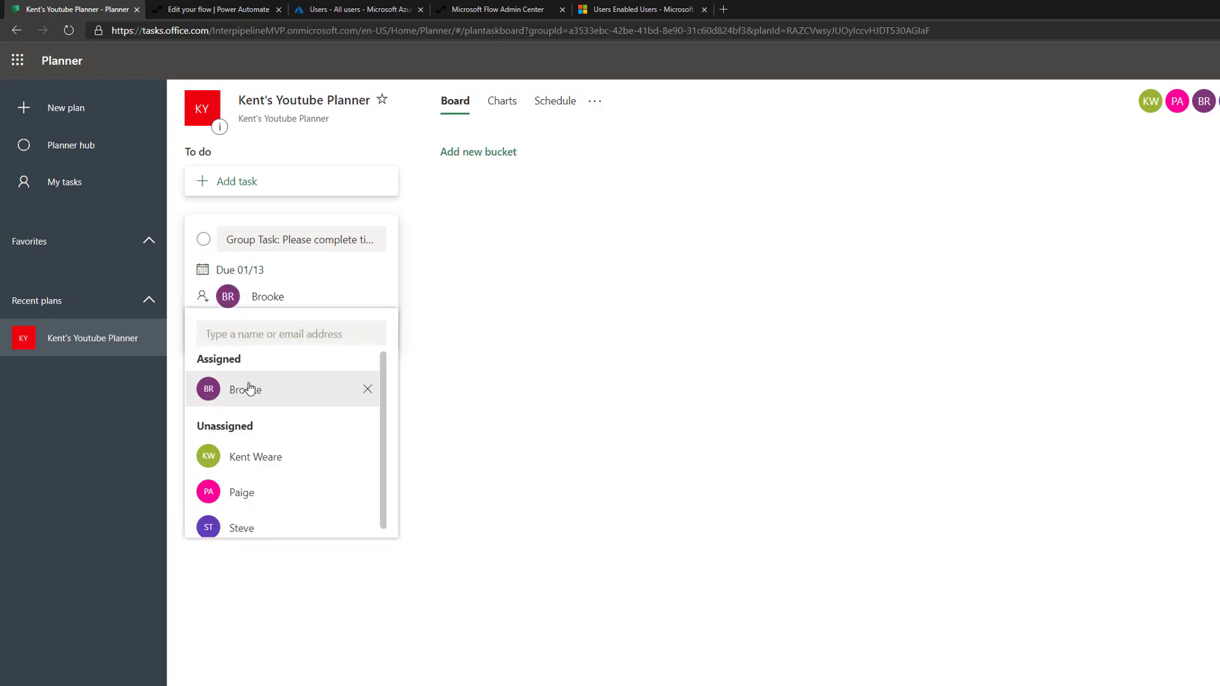
left_click(238, 492)
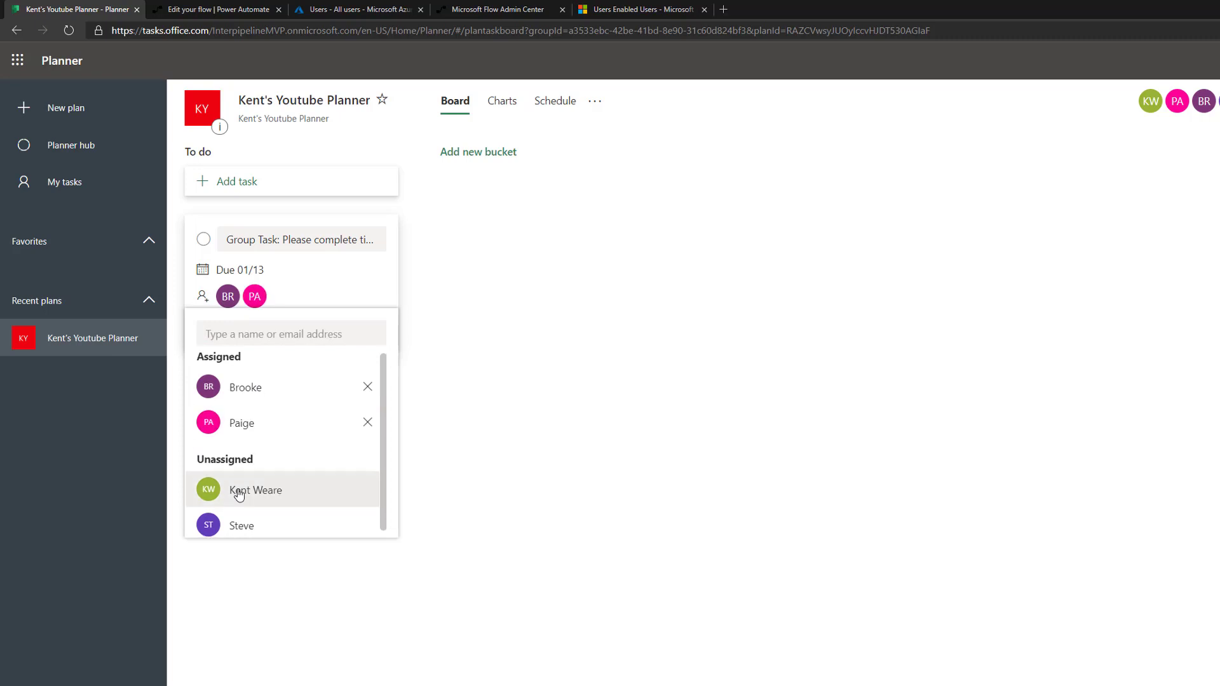
left_click(237, 530)
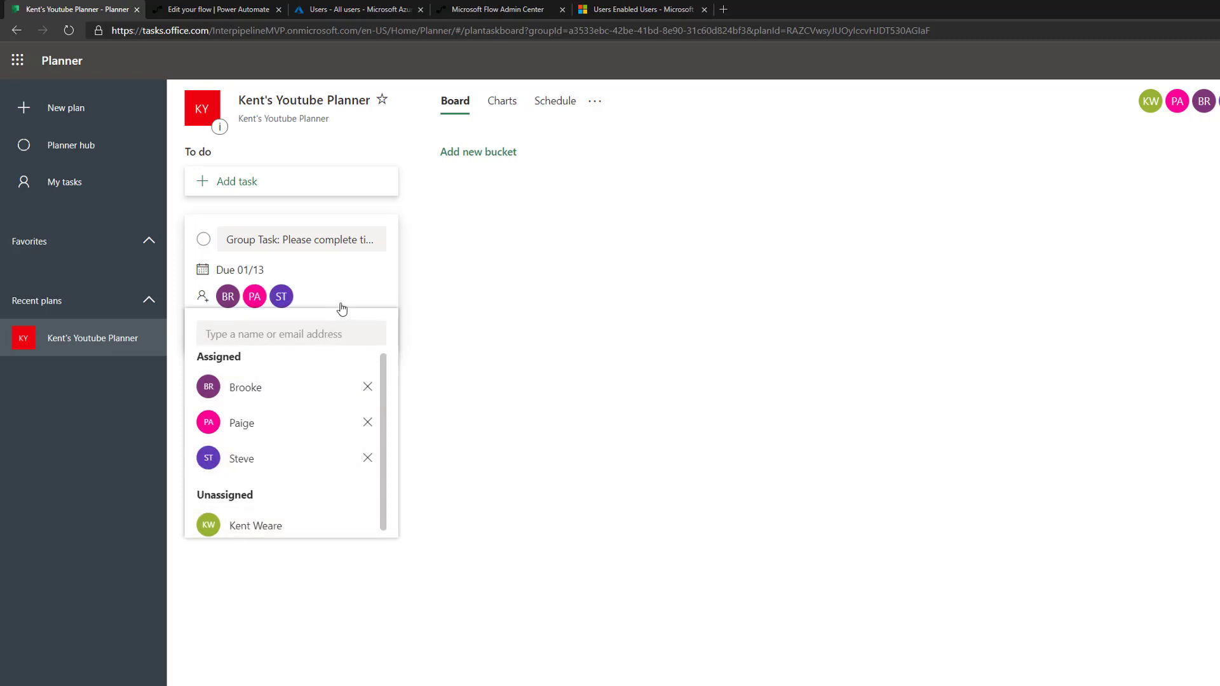
left_click(367, 270)
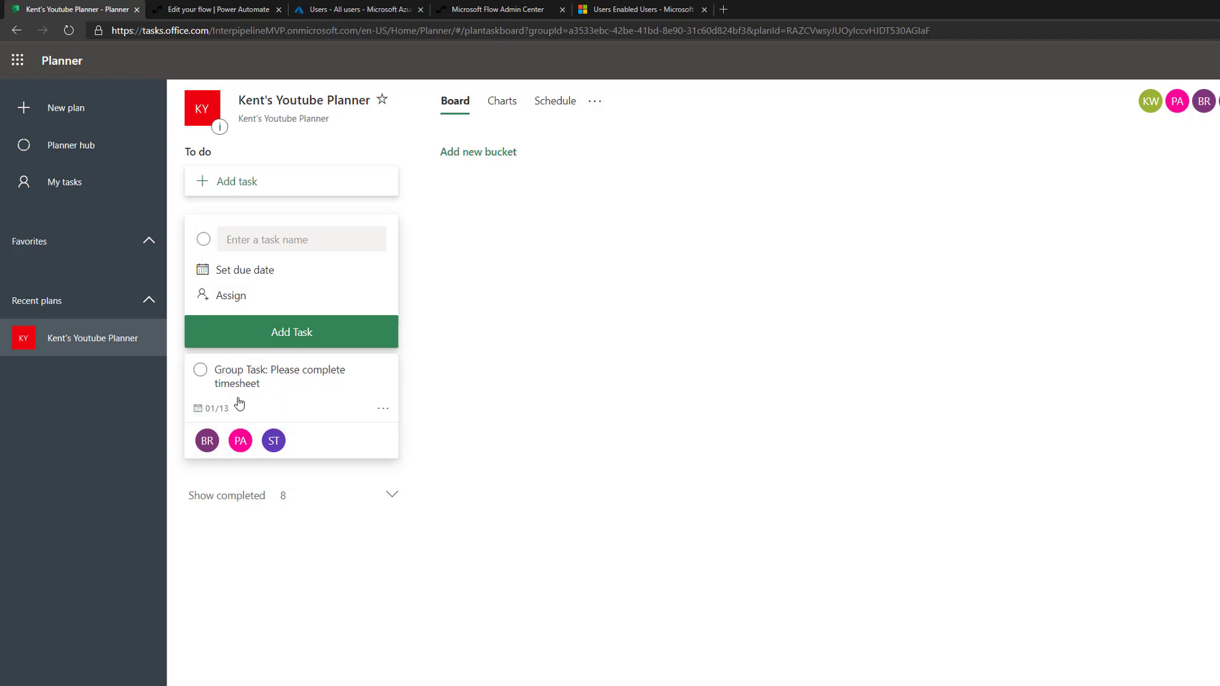
Edit the Create Group Tasks flow, expanding its Condition rule and new-task trigger.
key("ctrl+Tab")
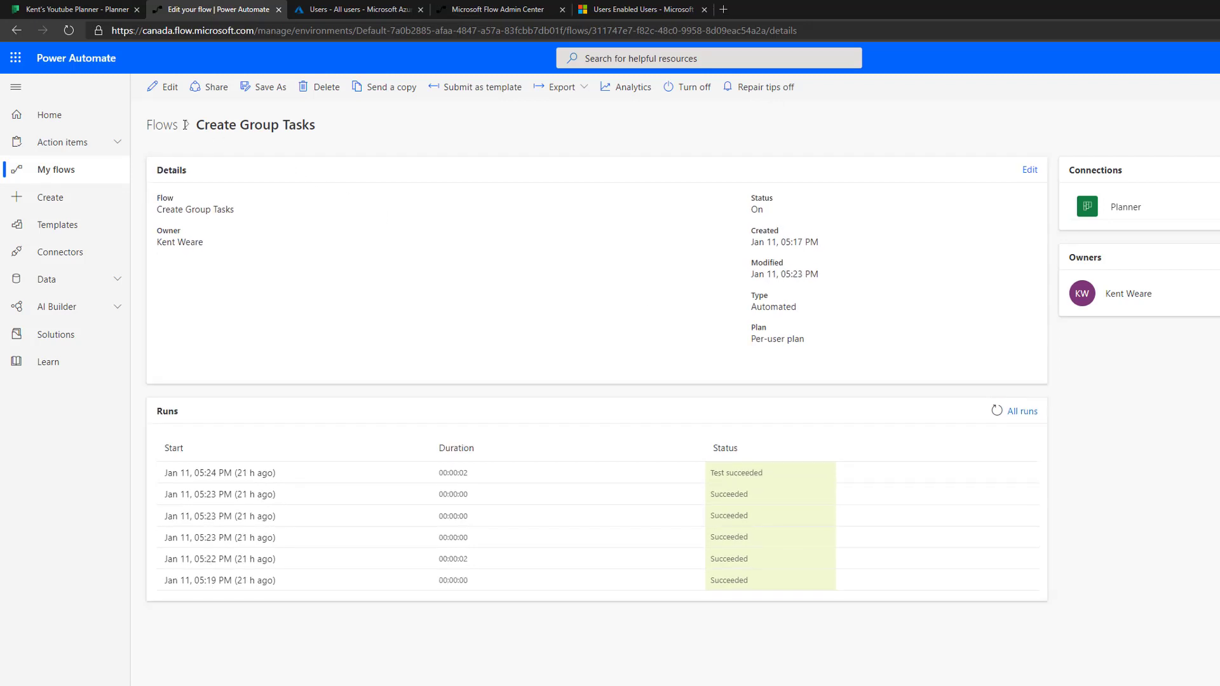
left_click(169, 88)
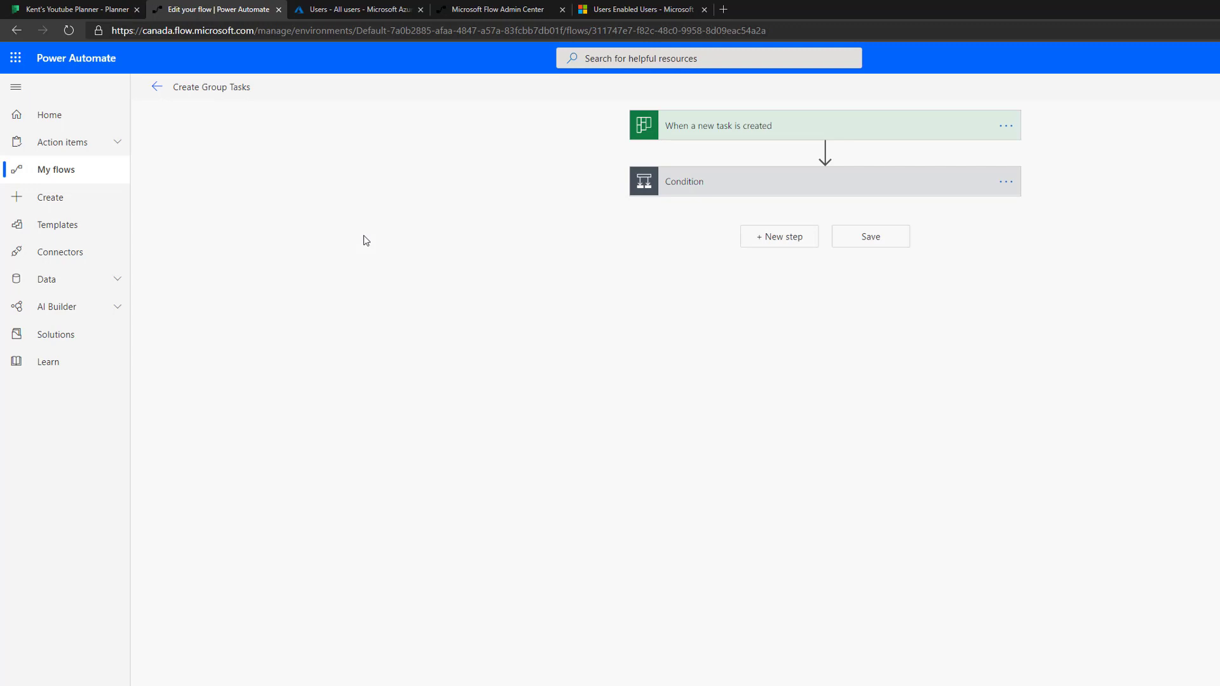
left_click(725, 192)
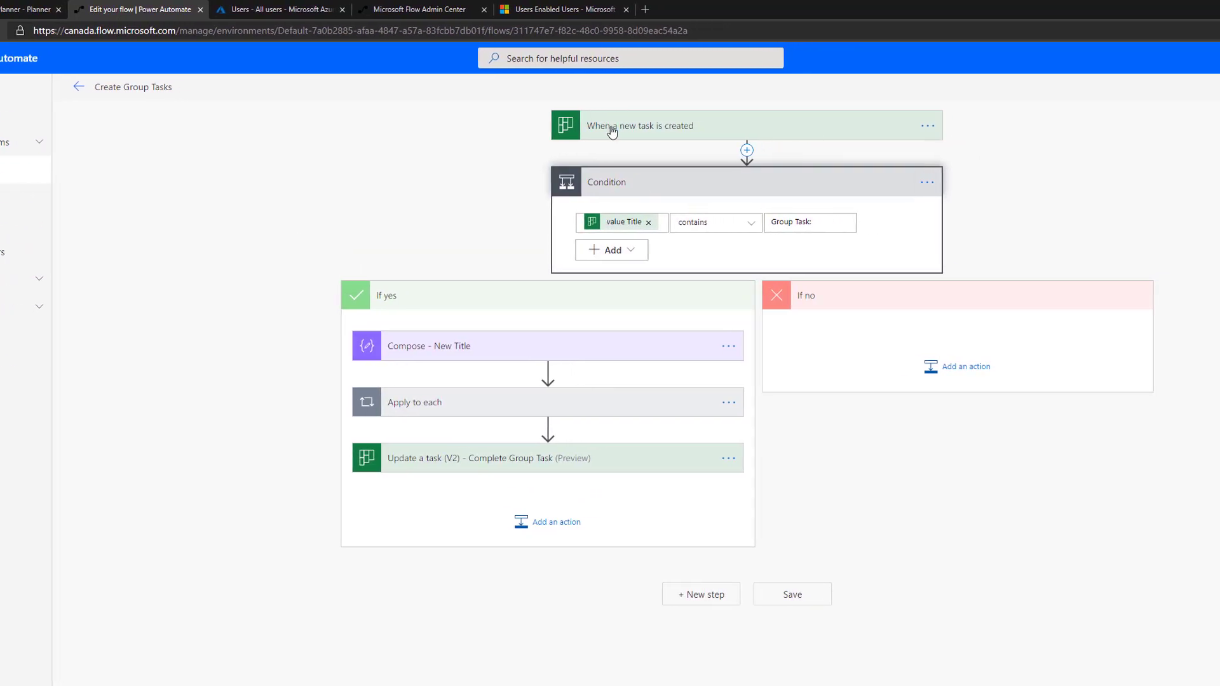
left_click(634, 126)
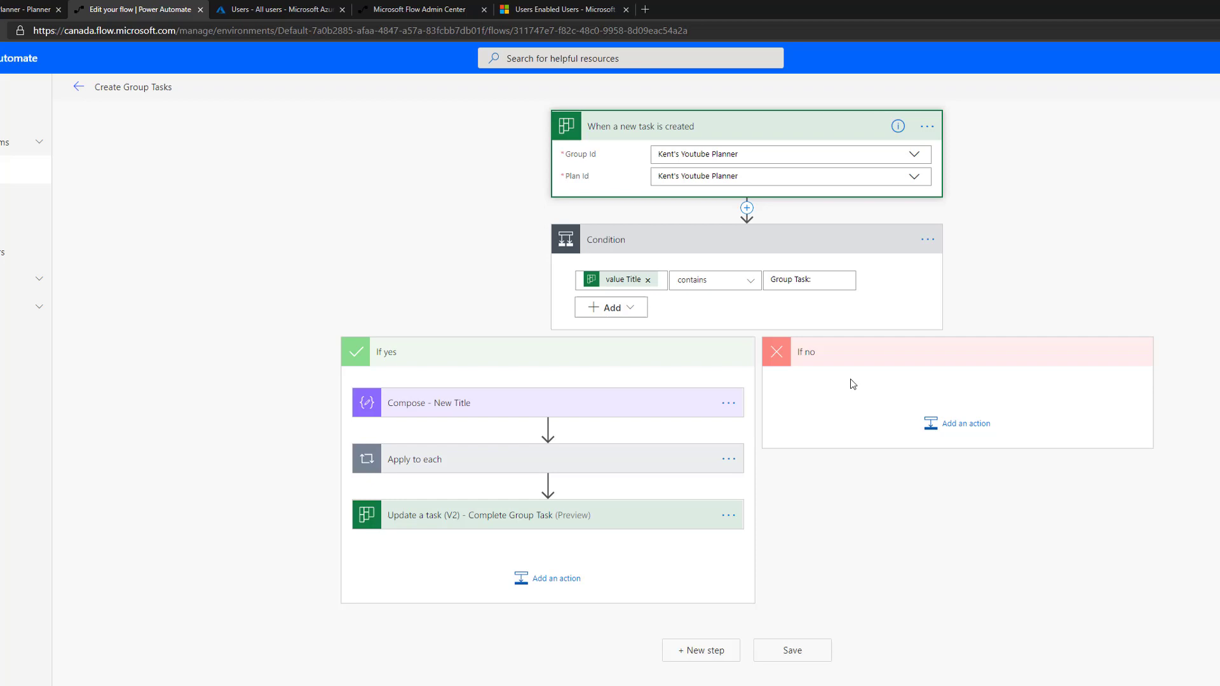
Expand Compose - New Title, Apply to each, and Create a task using Compose output in To do.
left_click(450, 402)
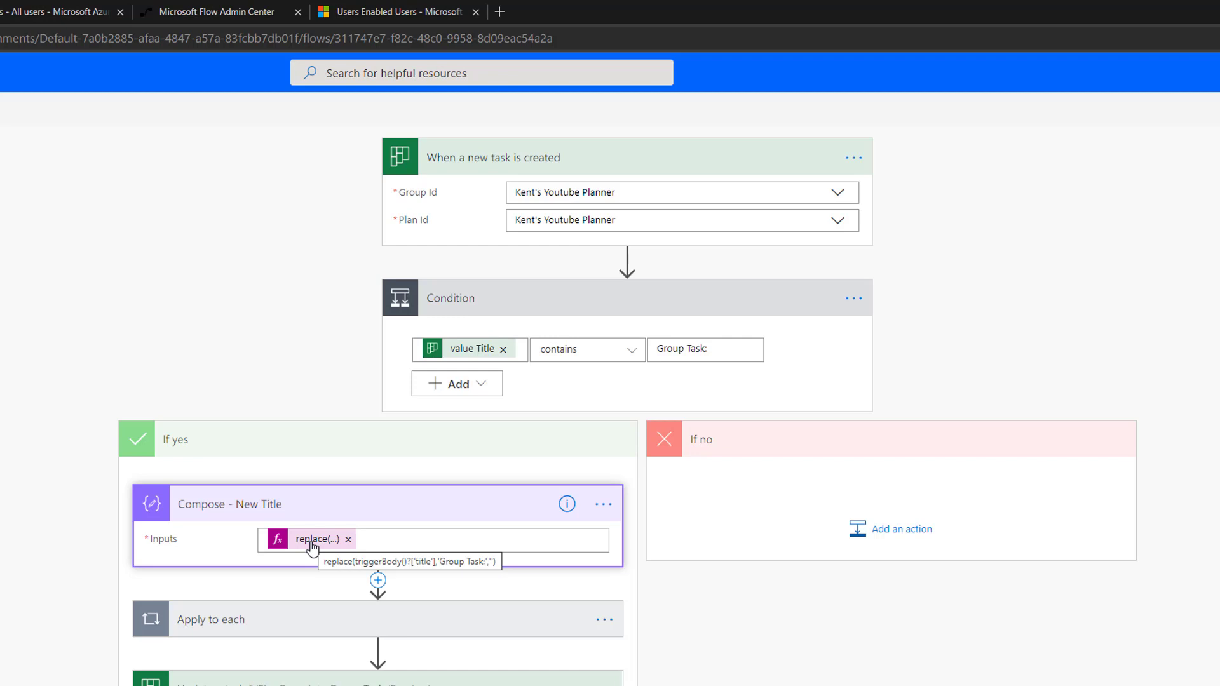
left_click(245, 620)
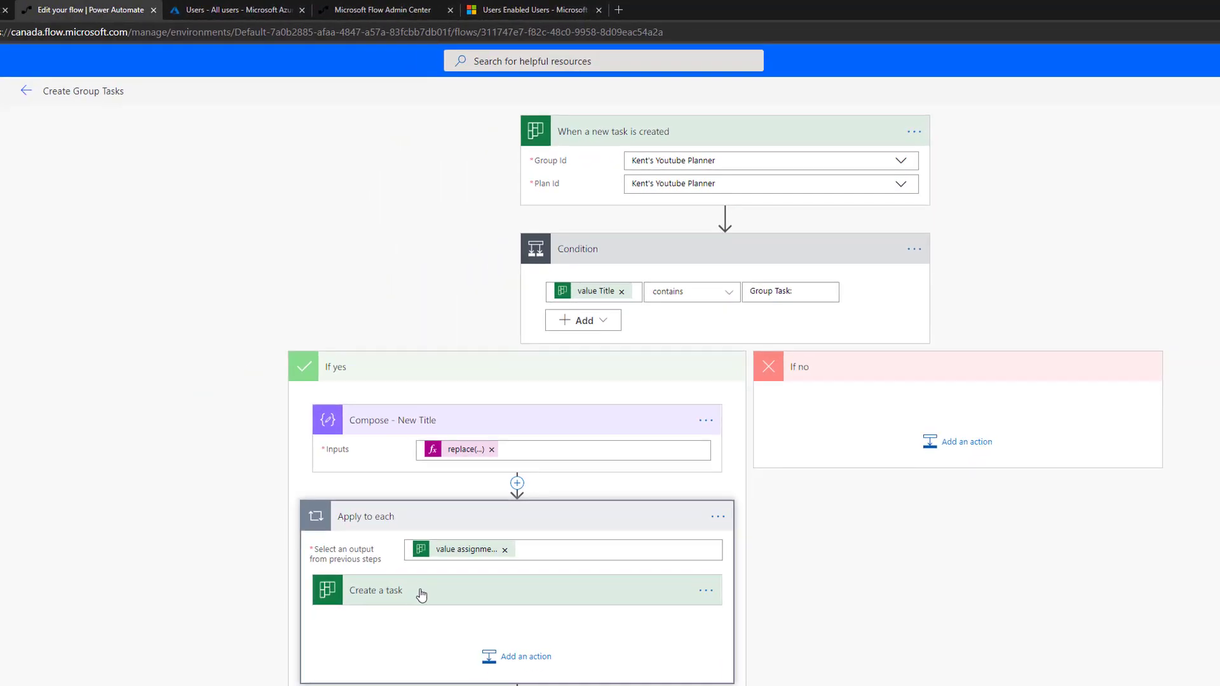
left_click(421, 595)
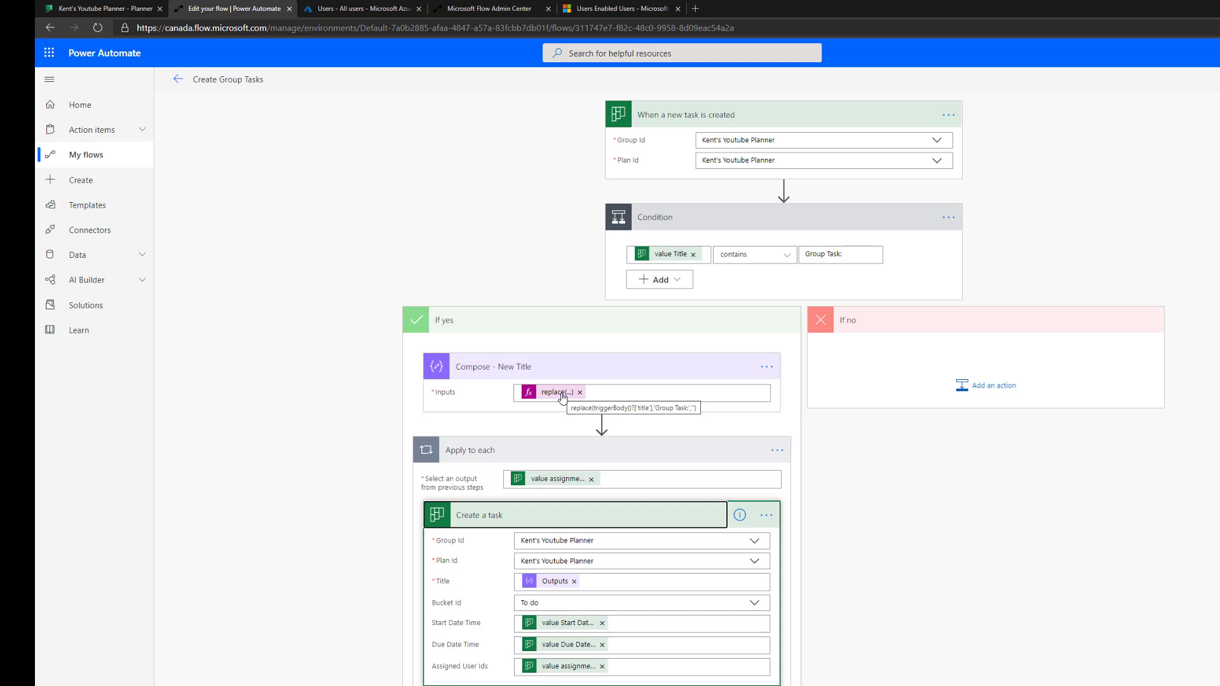
scroll(551, 508, "down", 2)
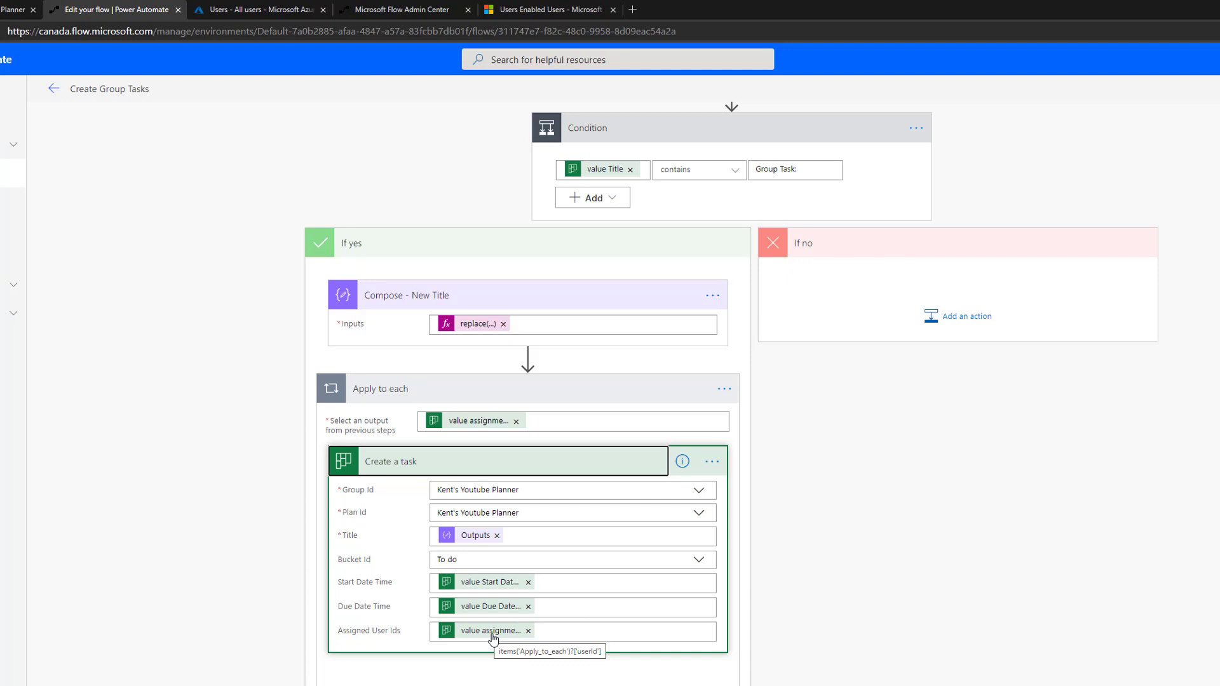
scroll(493, 639, "down", 1)
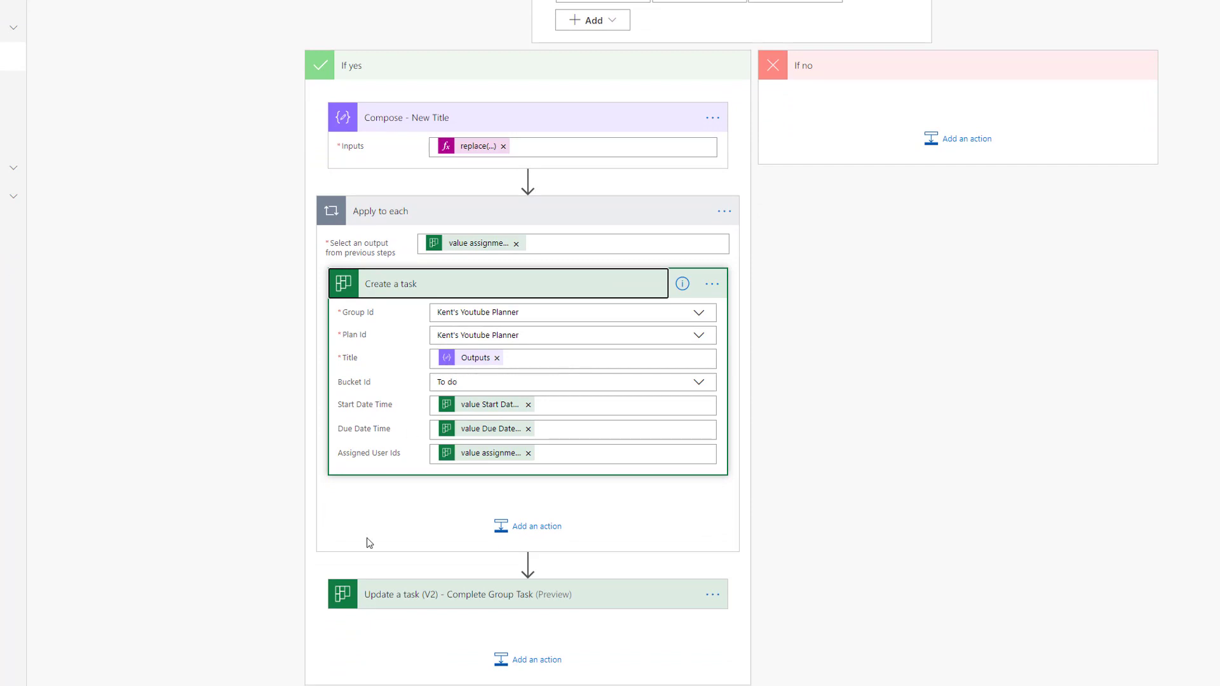
Expand the Complete Group Task update step, which sets Percent Complete to 100.
left_click(391, 591)
scroll(379, 548, "down", 2)
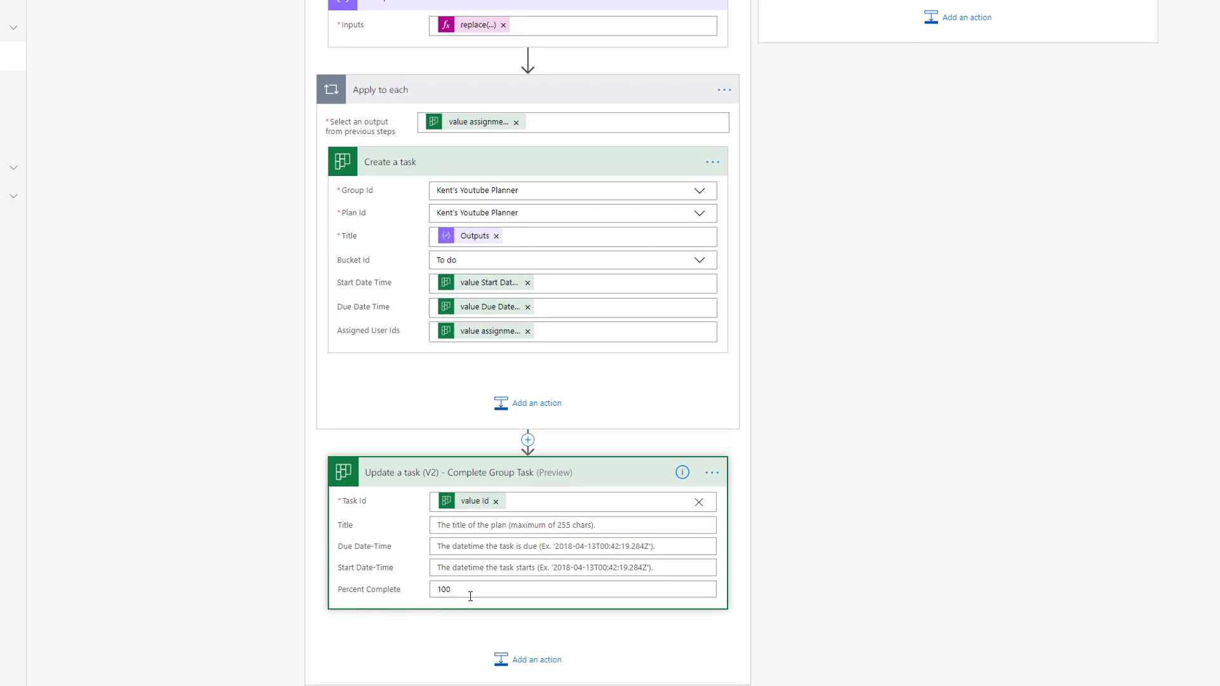
scroll(521, 592, "up", 5)
scroll(530, 594, "down", 4)
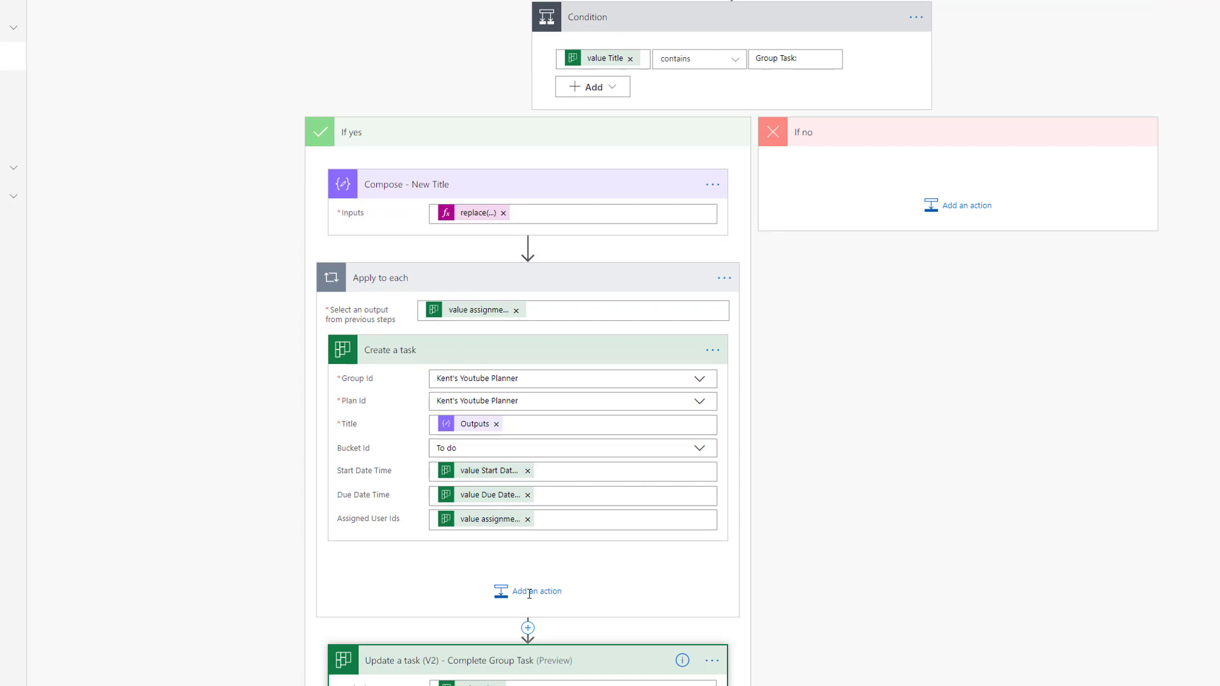
Return to the flow's run history, then view three separate timesheet tasks on the Planner board.
left_click(9, 0)
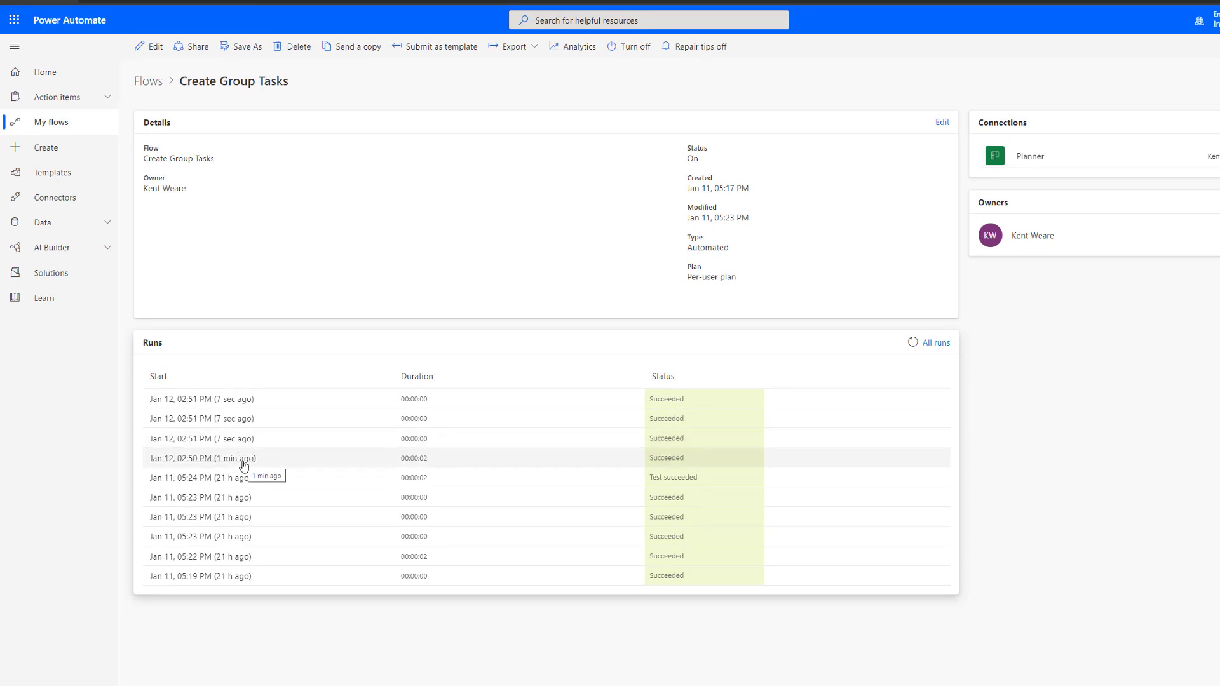
key("ctrl+Tab")
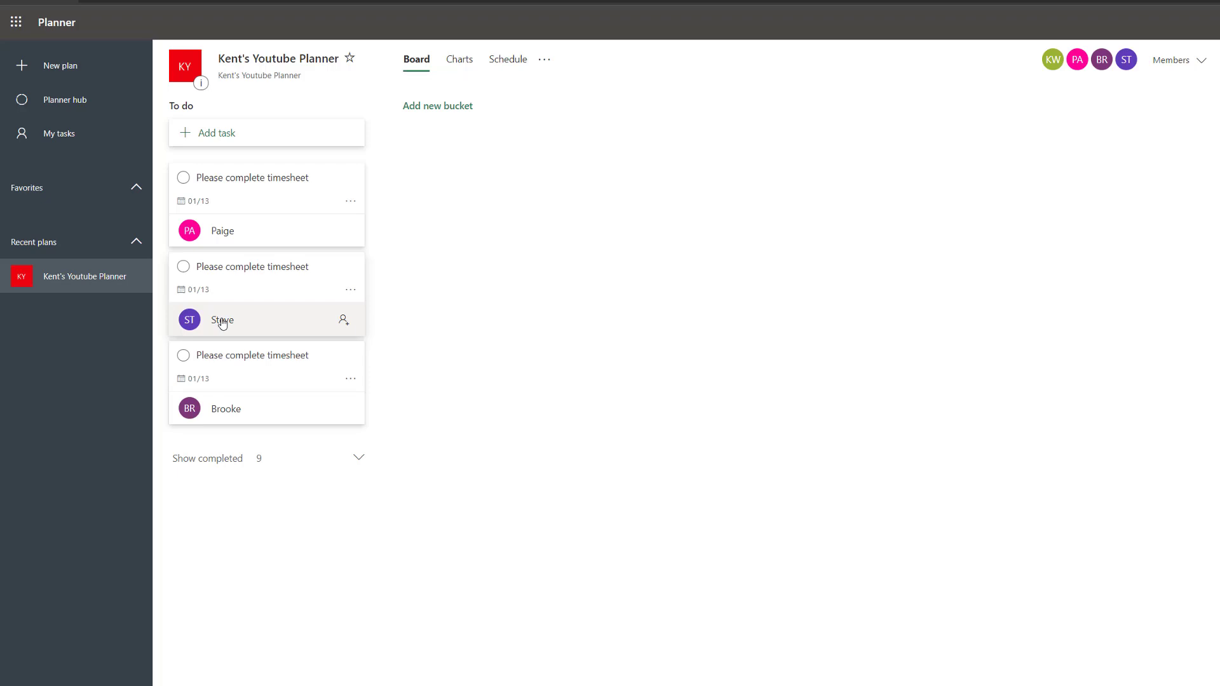
Show the plan's 9 completed tasks in Planner.
left_click(359, 458)
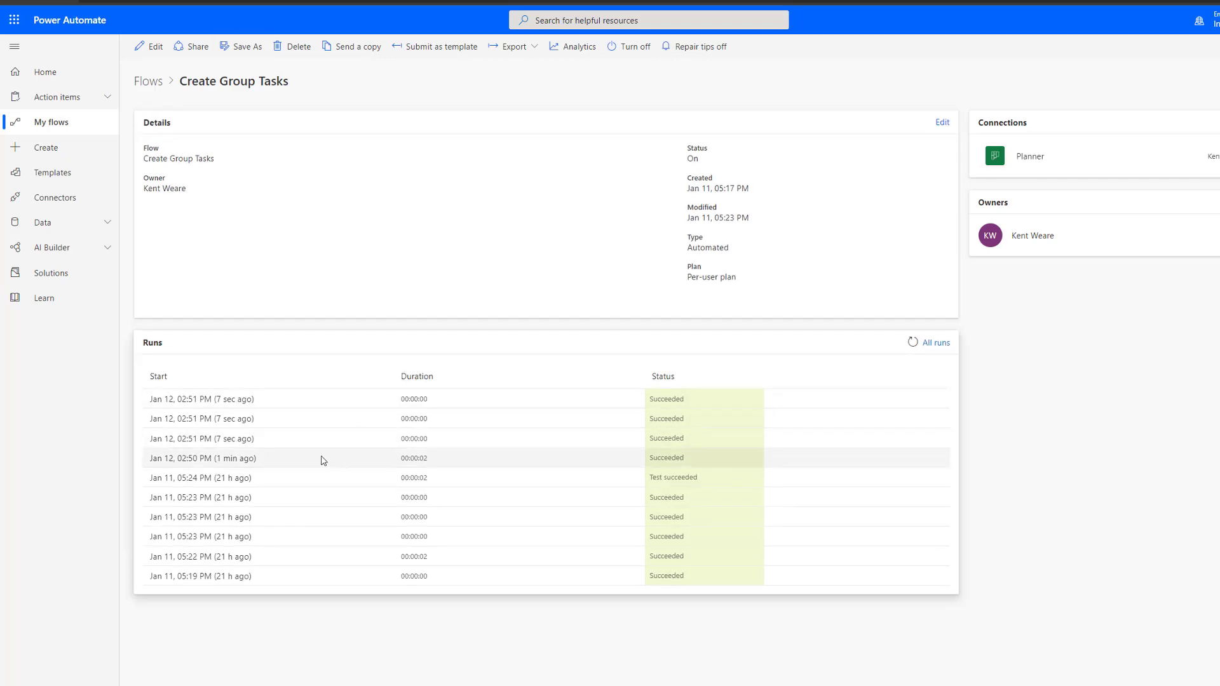
left_click(247, 460)
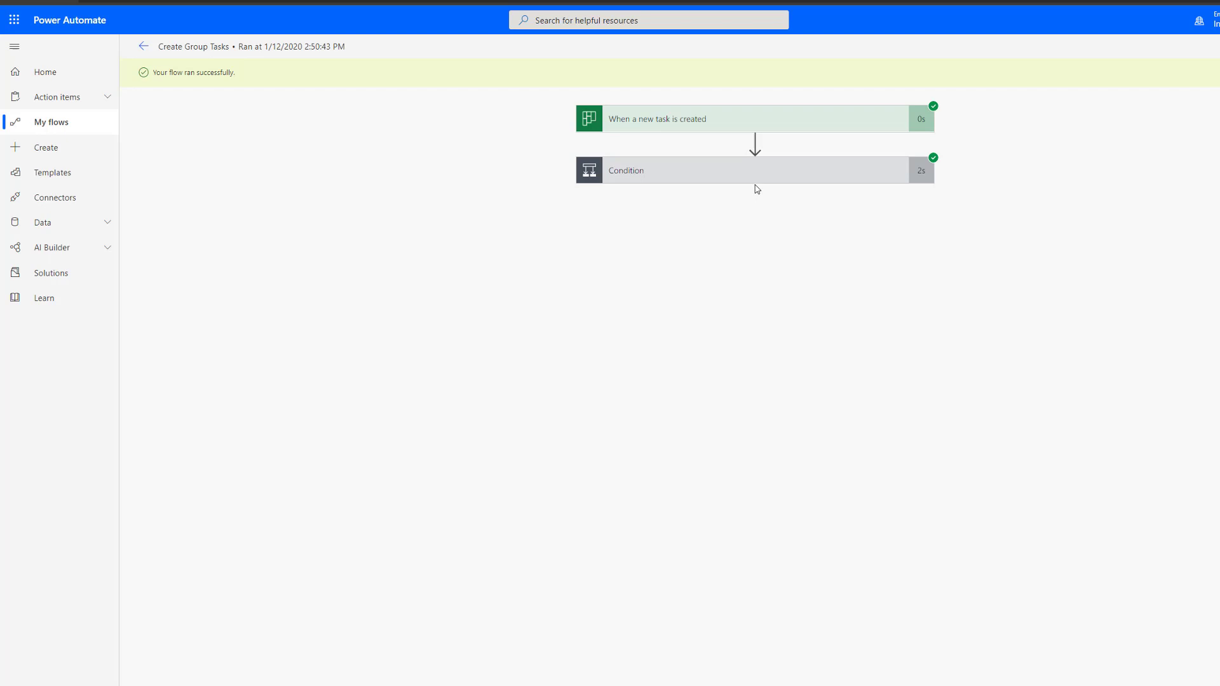
left_click(726, 182)
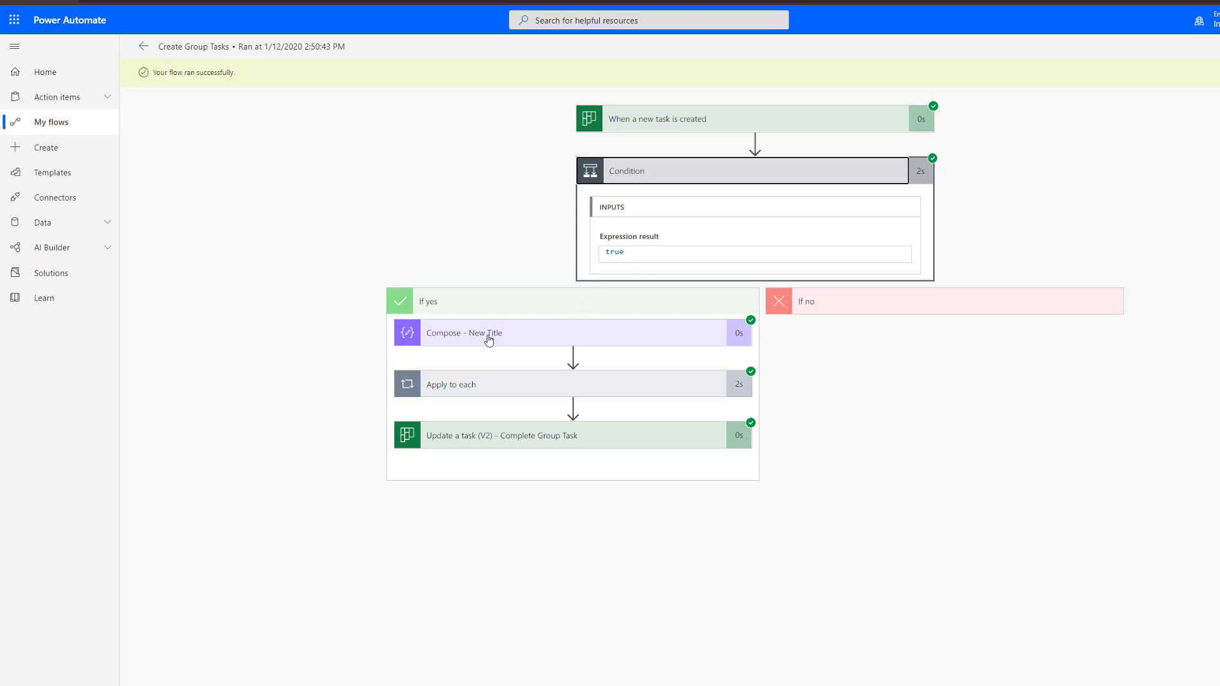
left_click(461, 333)
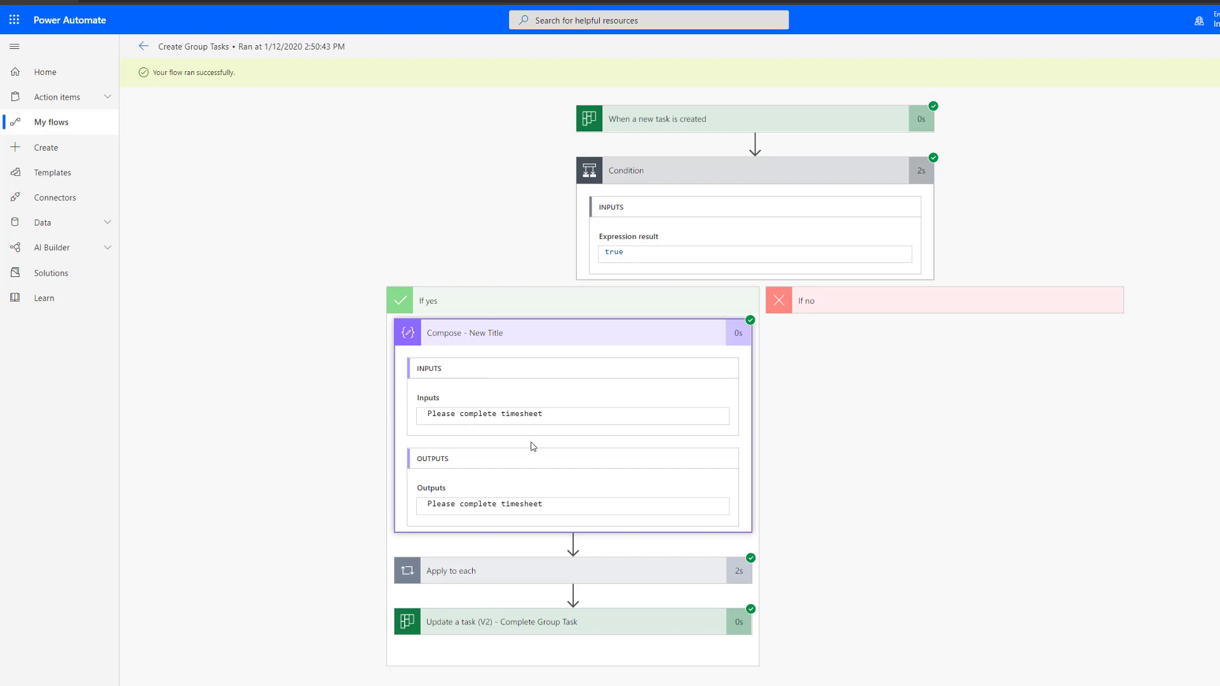
left_click_drag(549, 508, 407, 515)
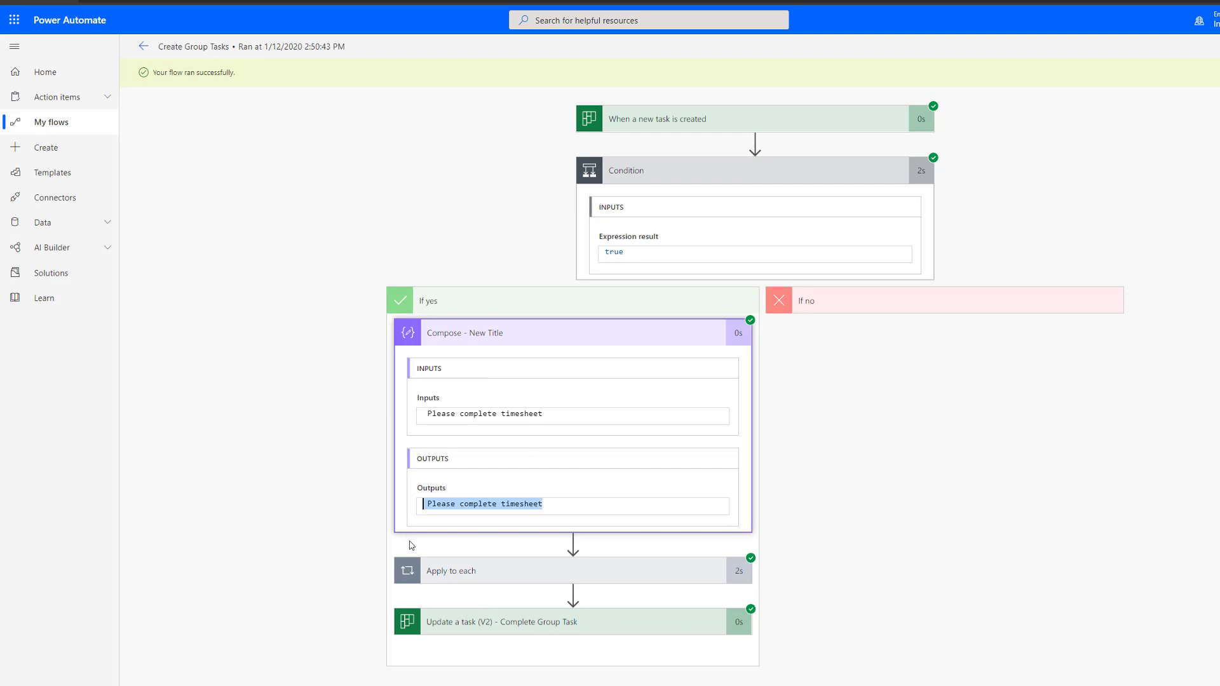
left_click(467, 572)
scroll(439, 563, "down", 1)
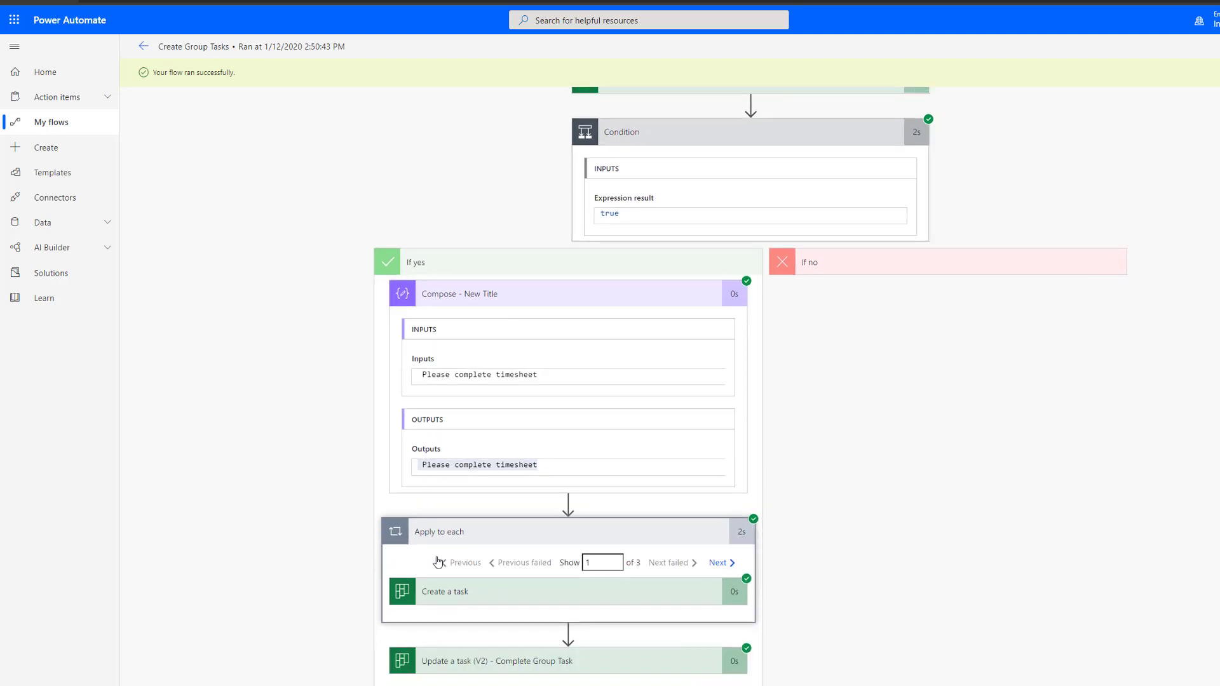
left_click(450, 594)
scroll(350, 559, "down", 2)
scroll(352, 556, "down", 5)
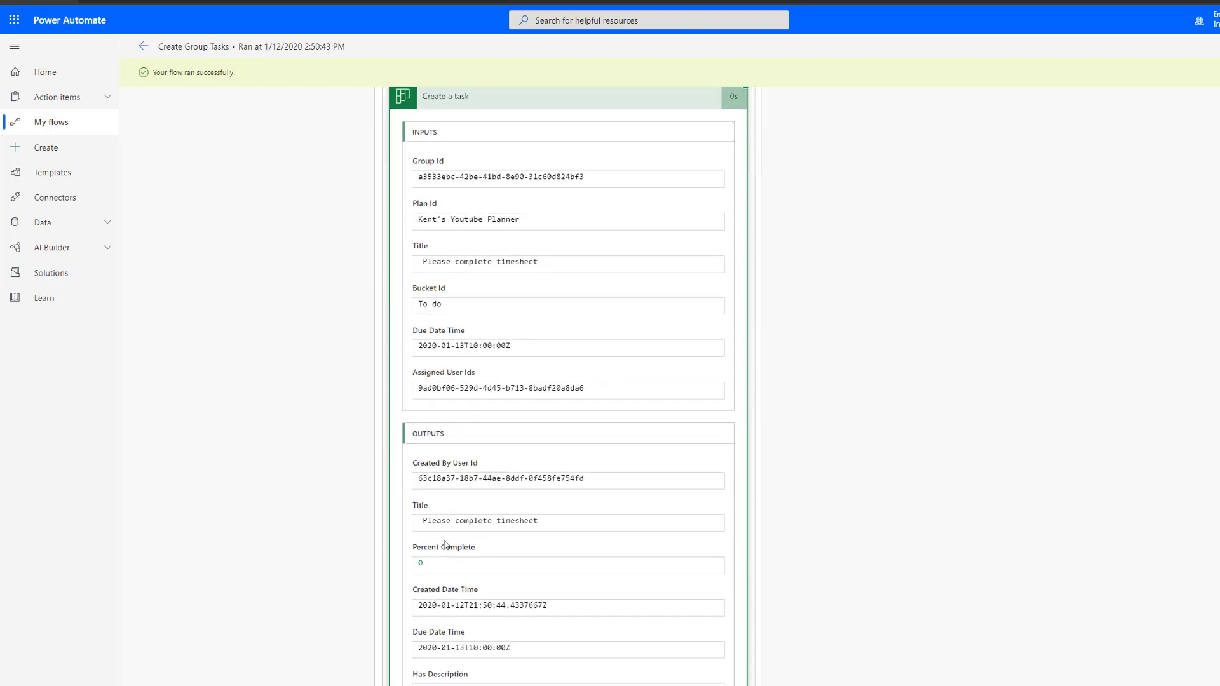
scroll(446, 545, "down", 2)
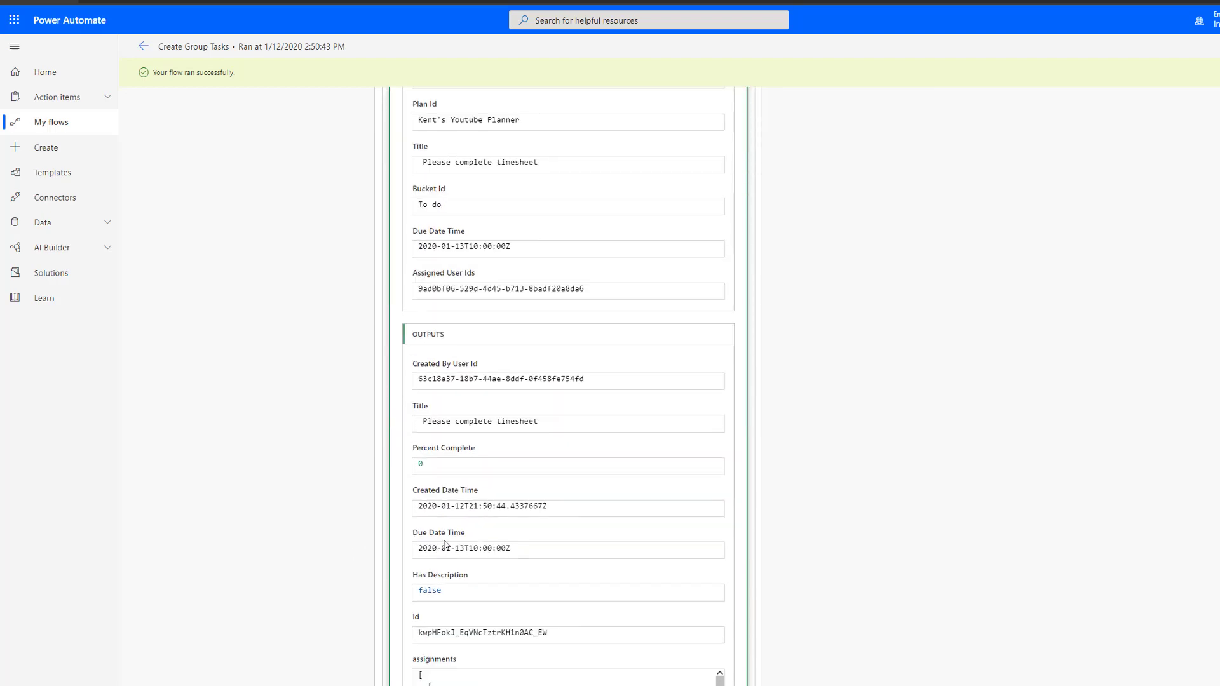
scroll(446, 544, "down", 5)
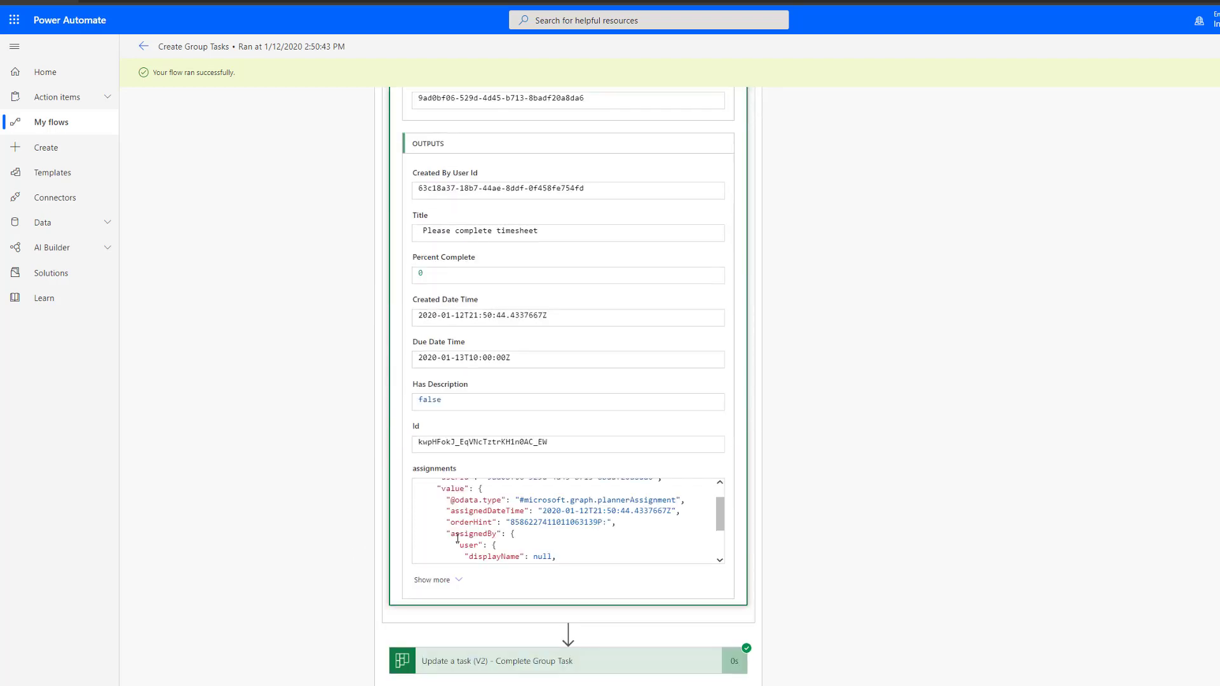
scroll(457, 539, "up", 10)
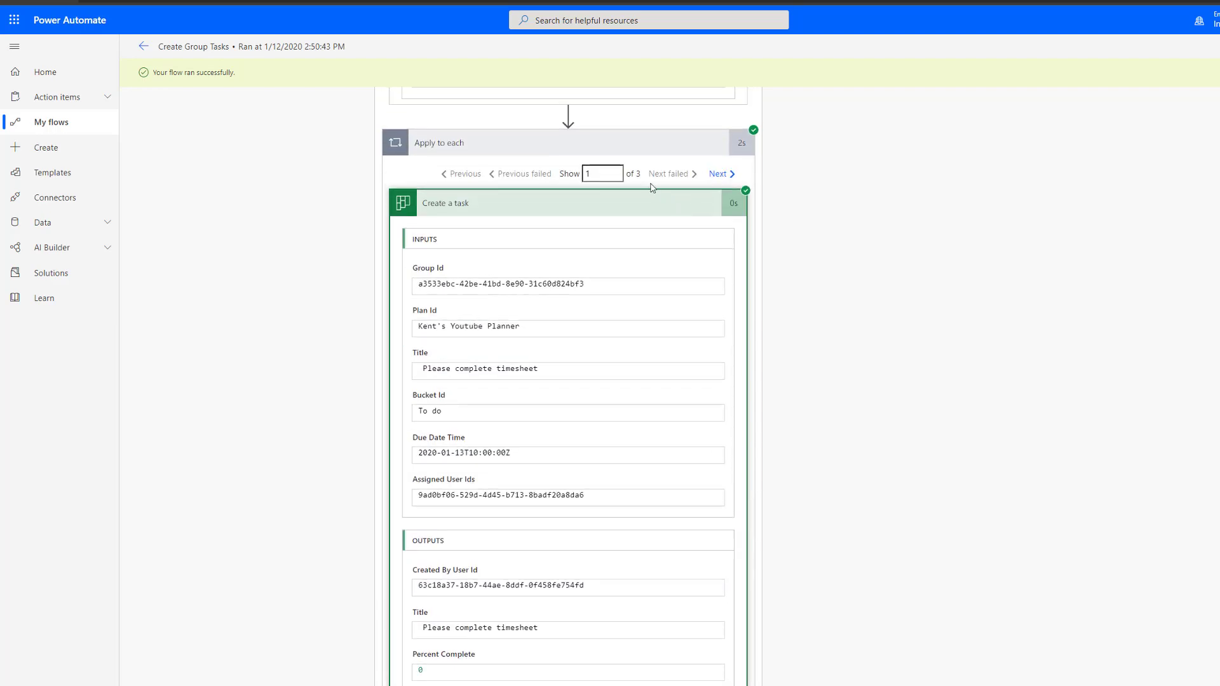
scroll(678, 409, "down", 10)
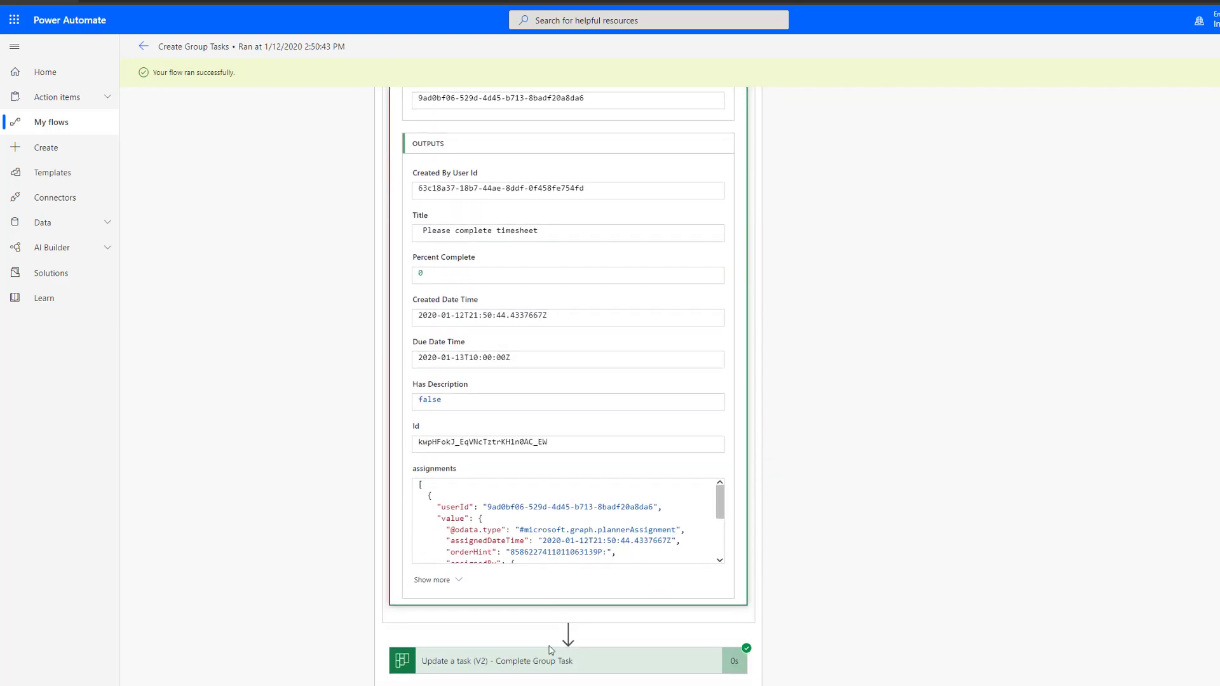
left_click(540, 660)
scroll(446, 634, "down", 12)
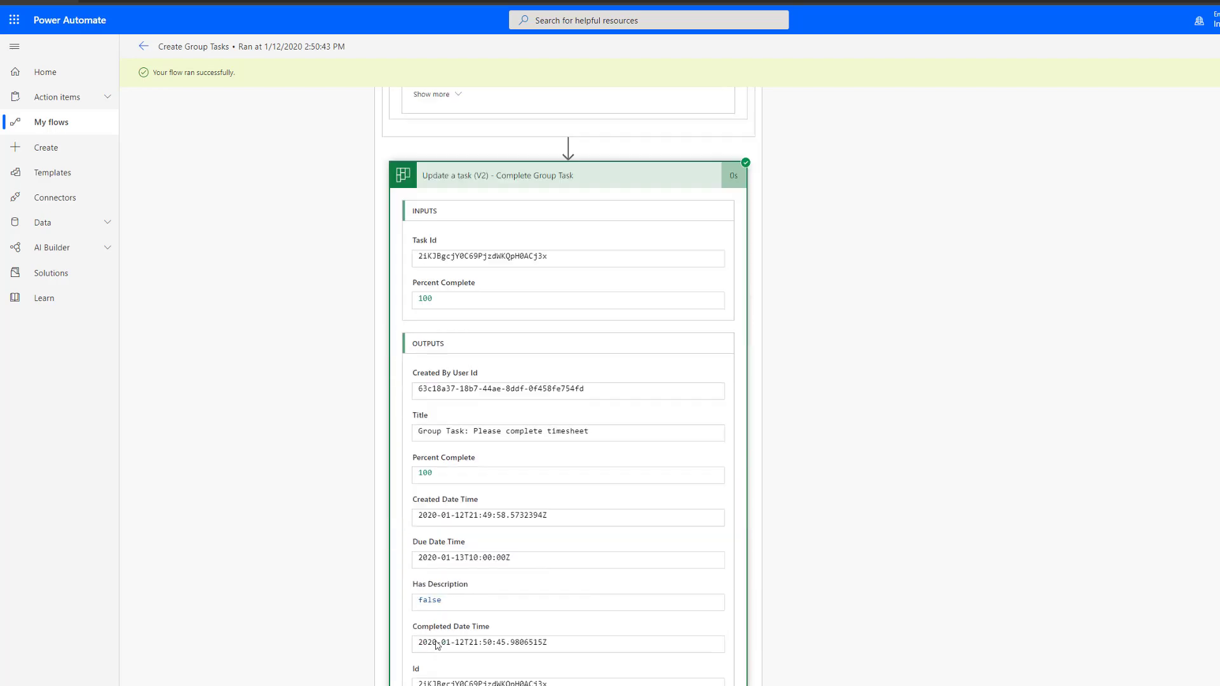
scroll(446, 634, "up", 5)
left_click_drag(433, 387, 417, 389)
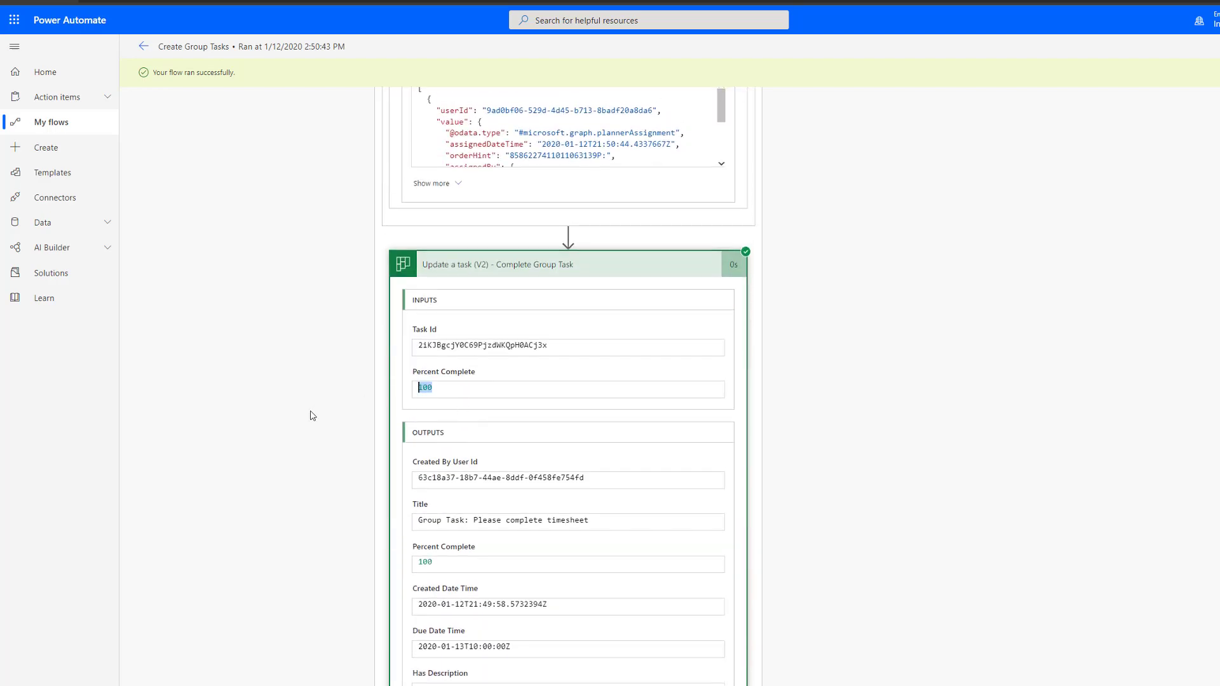
left_click(143, 46)
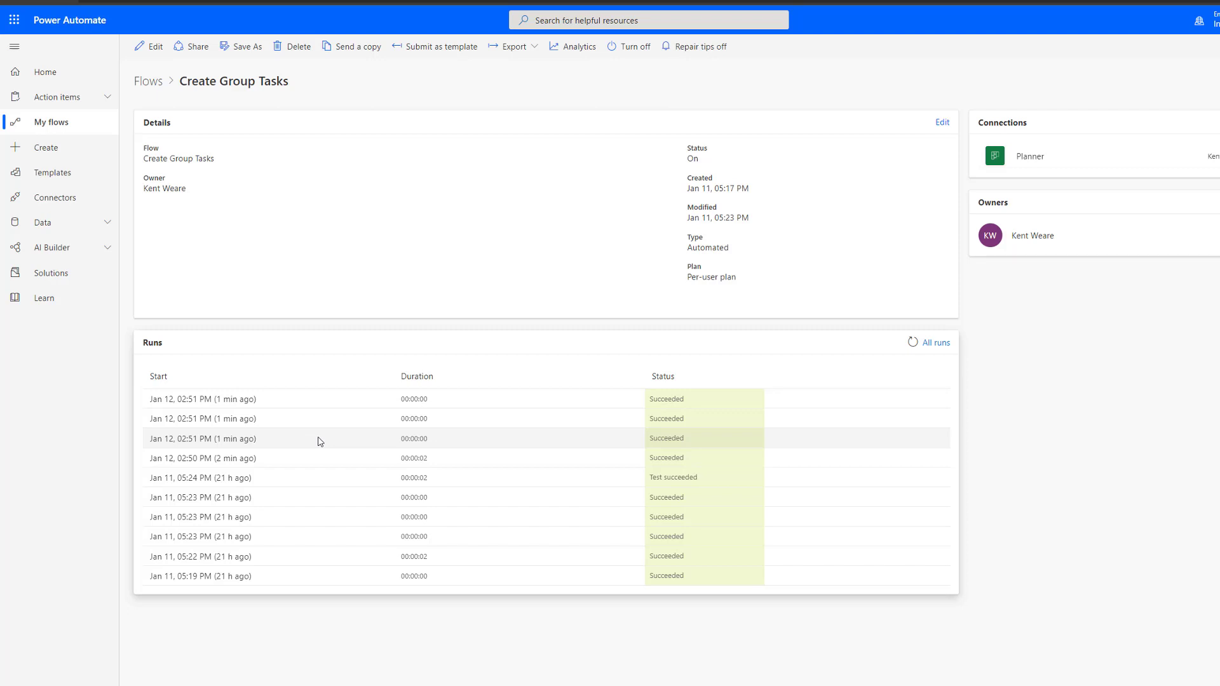
Open the 2:51:44 PM run and inspect its trigger data and false Condition result.
left_click(242, 439)
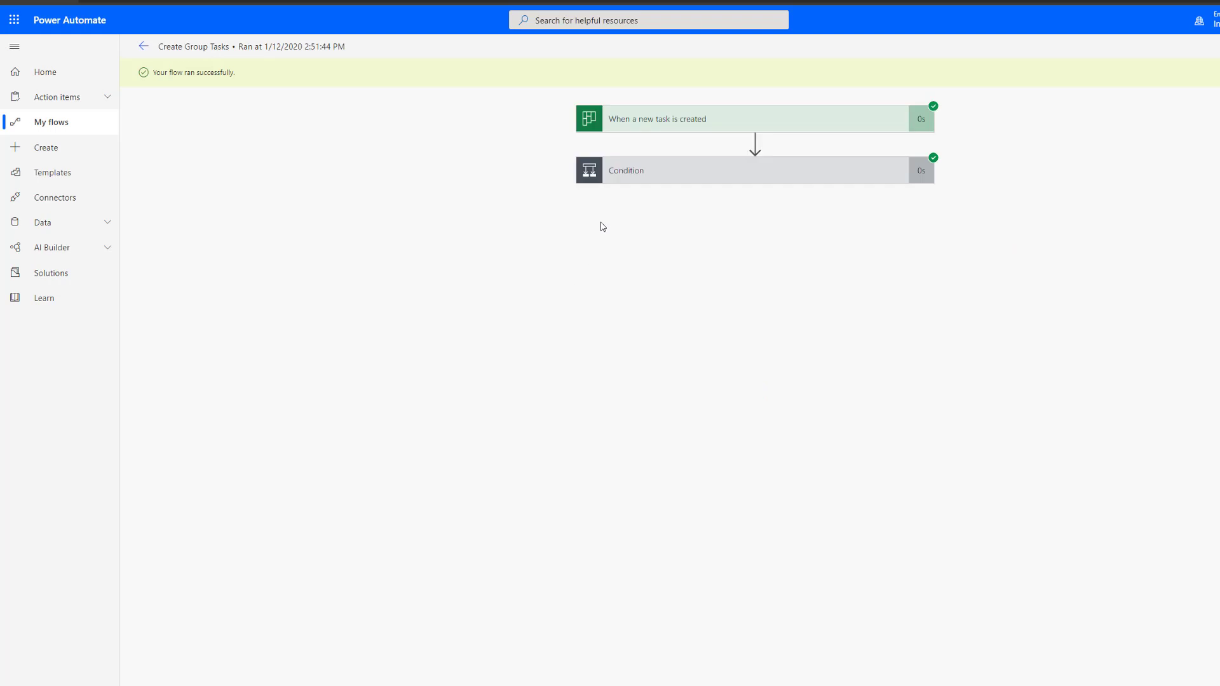
left_click(639, 127)
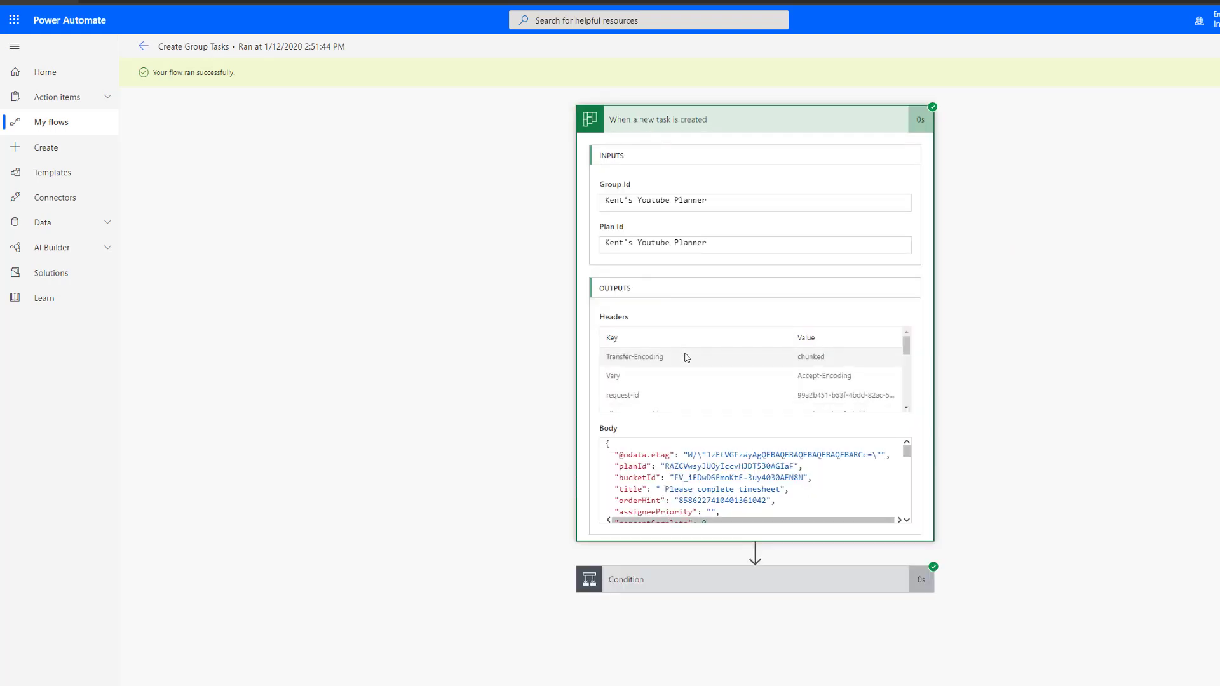
scroll(742, 479, "down", 1)
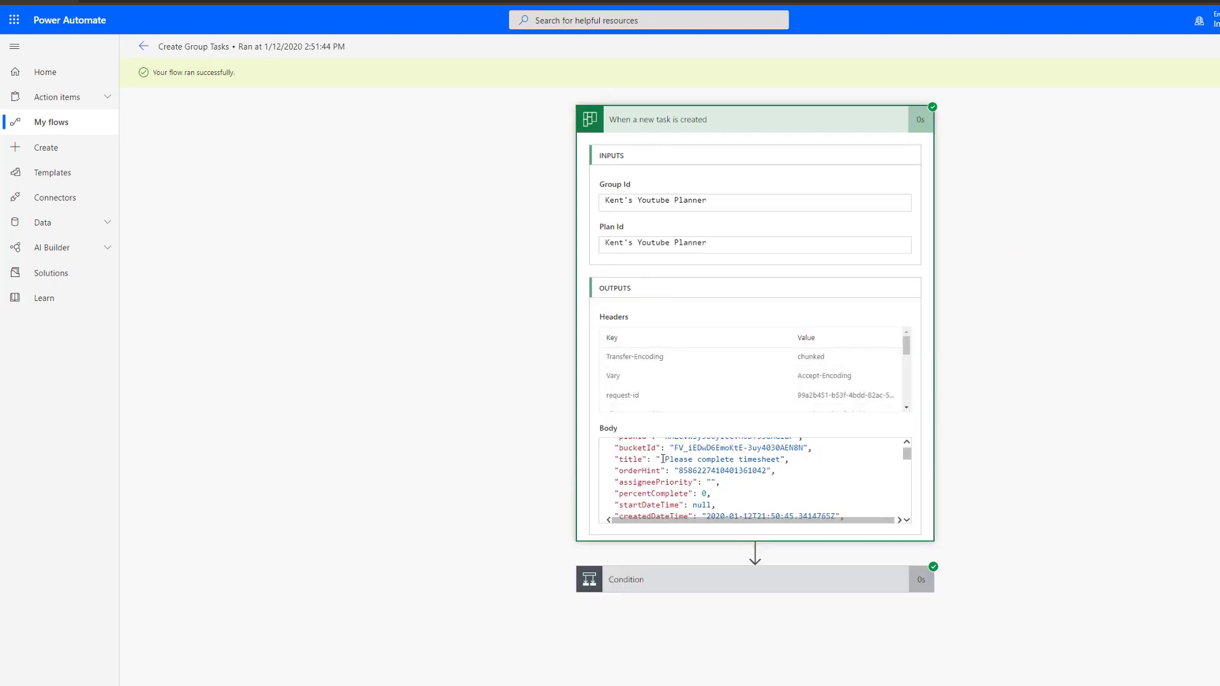
left_click_drag(663, 459, 787, 460)
scroll(777, 467, "down", 1)
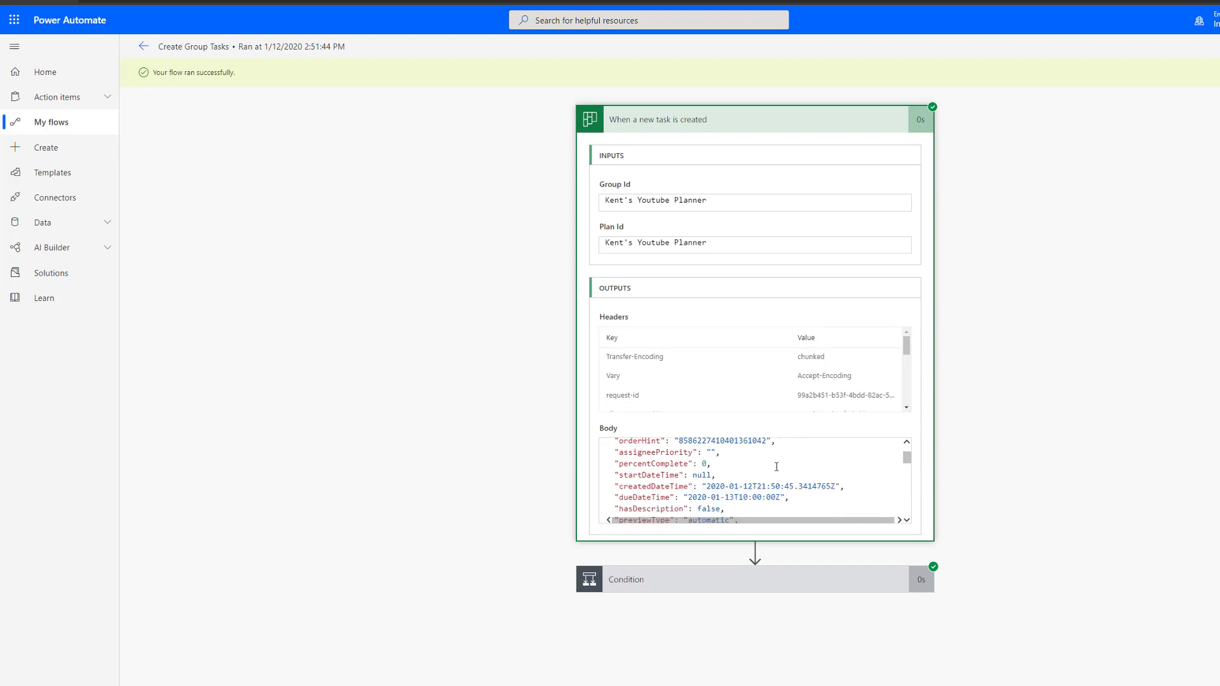
left_click(675, 578)
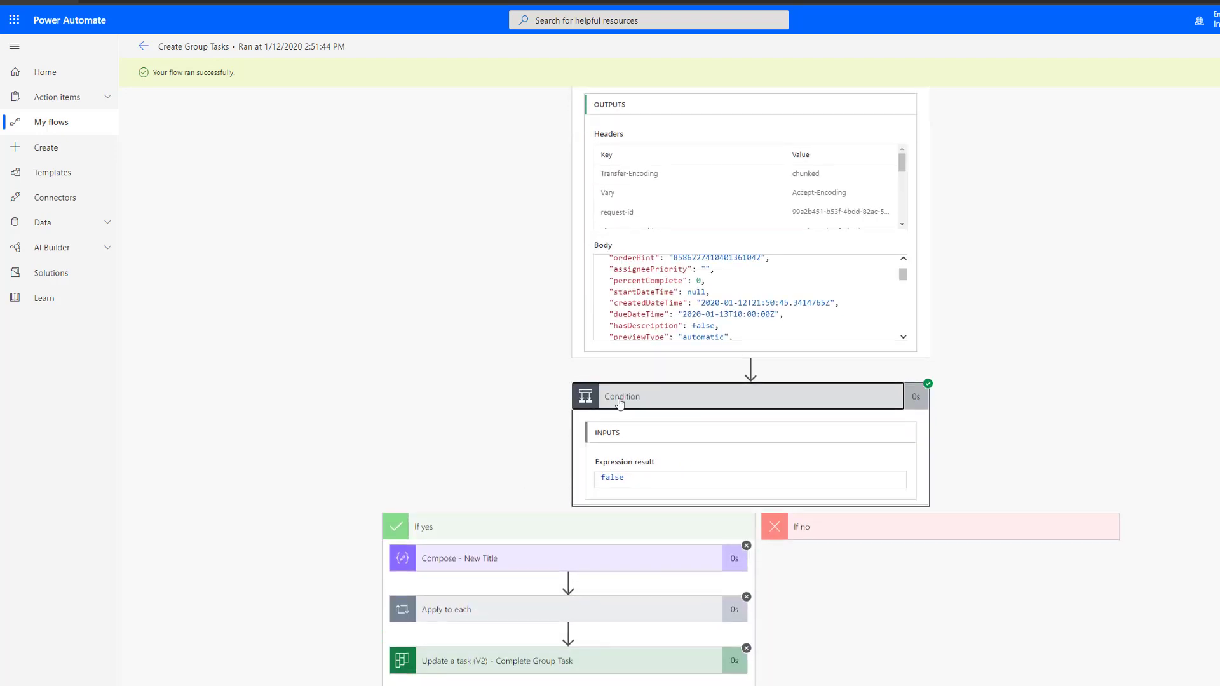